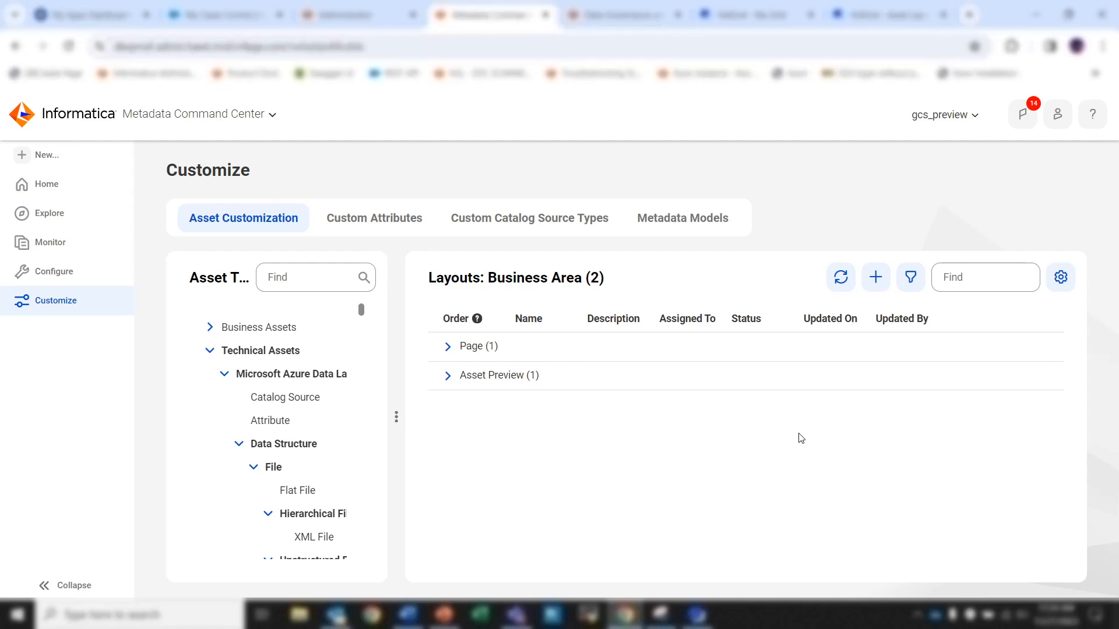
# Create a new layout named Custom_Layout1 of type Asset for the Business Term asset type, assigned to All
pyautogui.click(875, 276)
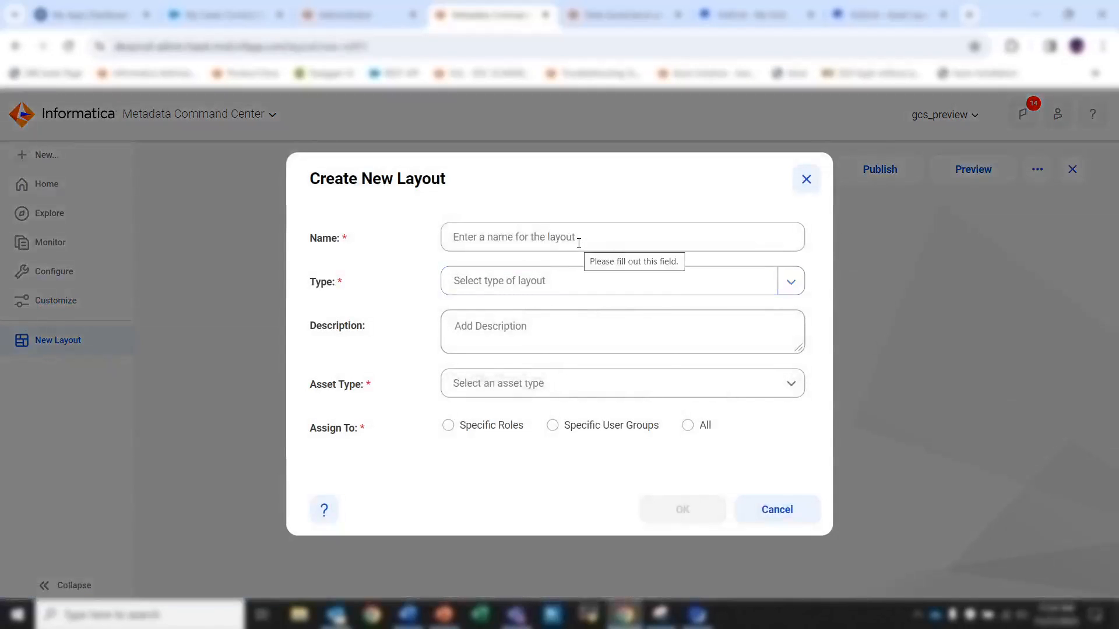
pyautogui.click(579, 241)
pyautogui.write('c')
pyautogui.click(574, 274)
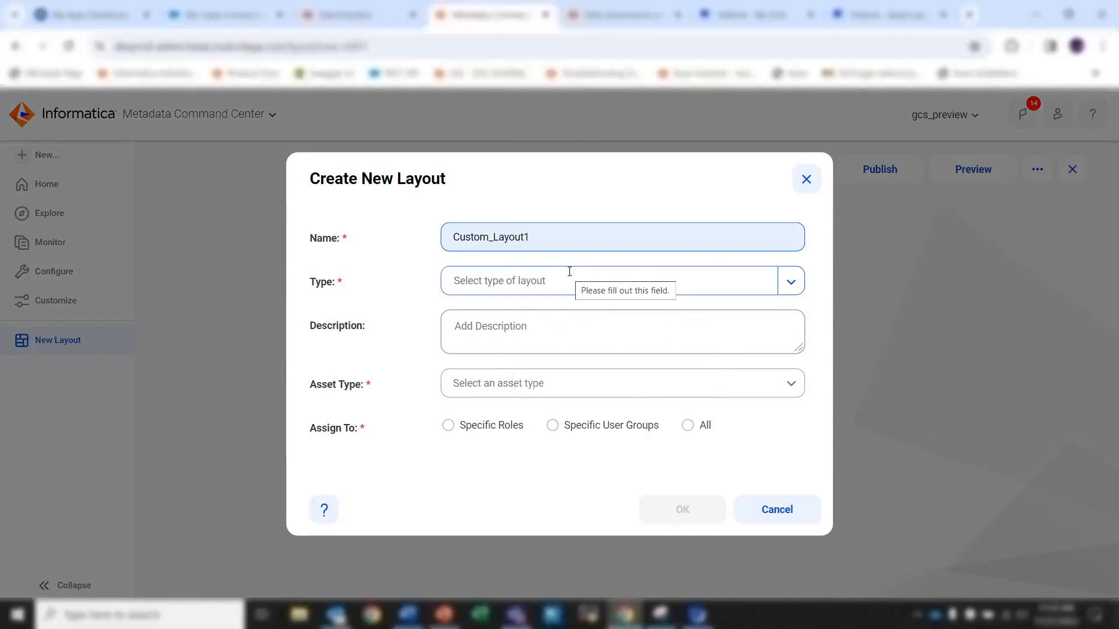
pyautogui.click(569, 271)
pyautogui.click(571, 311)
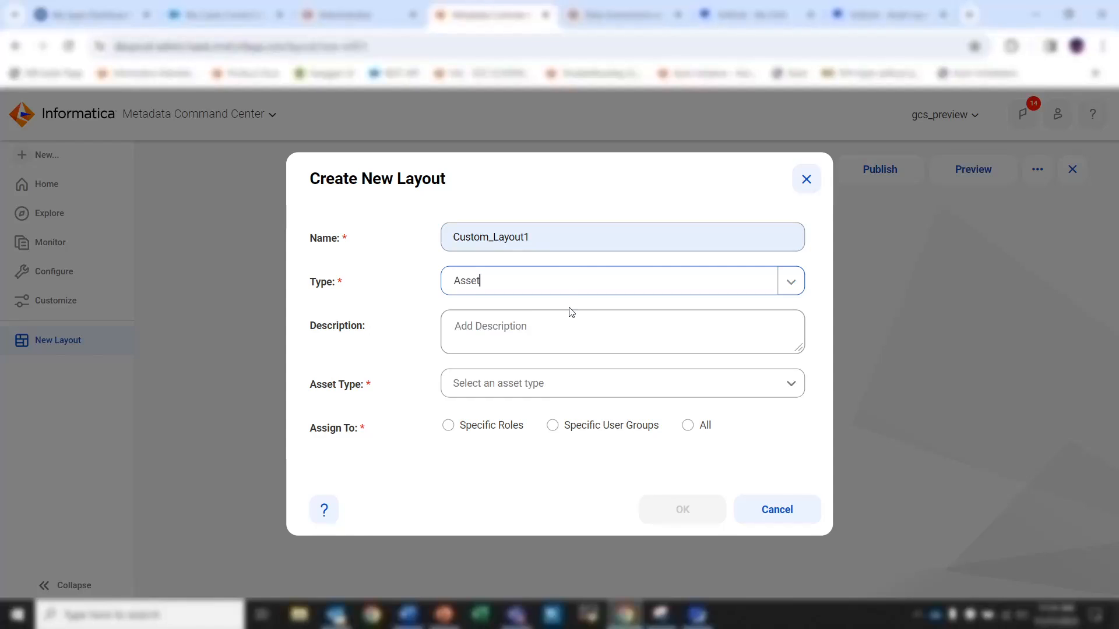
pyautogui.click(573, 383)
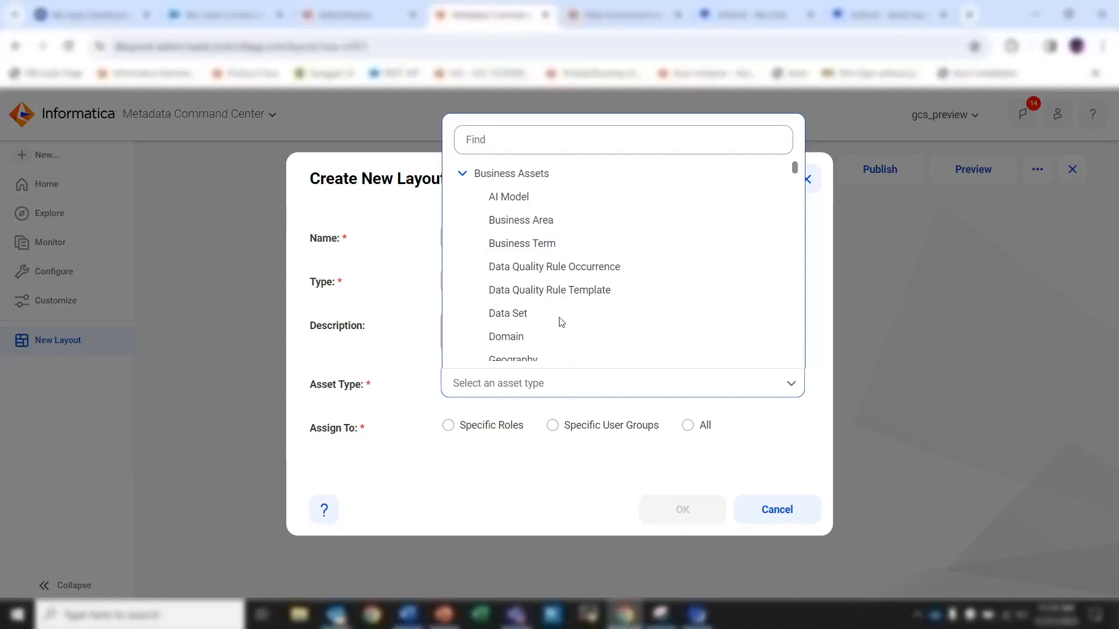
pyautogui.click(546, 244)
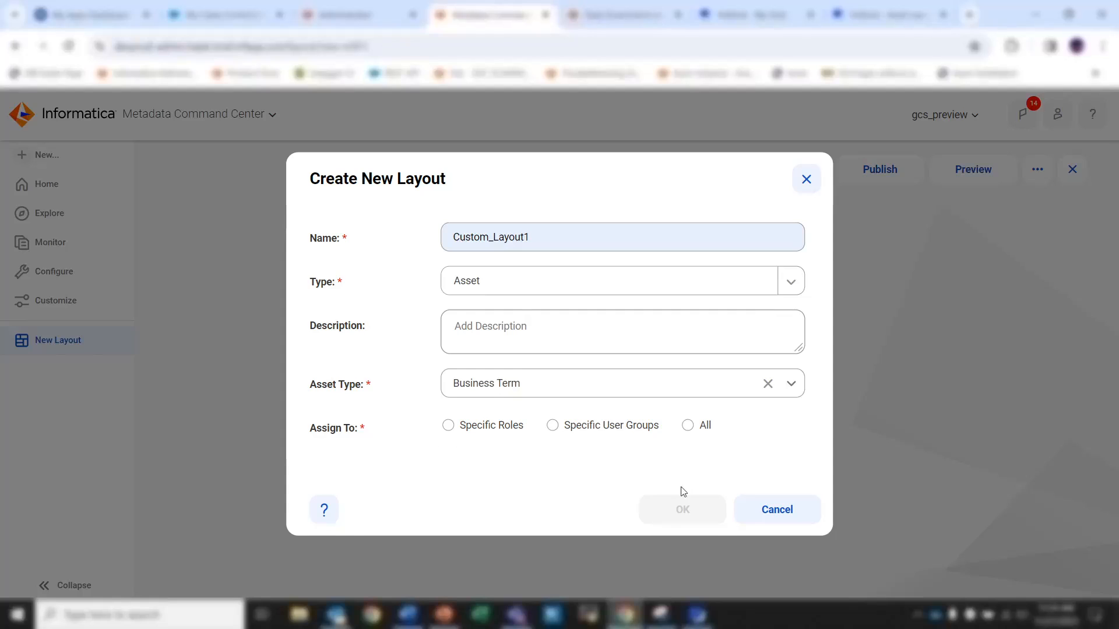
pyautogui.click(688, 426)
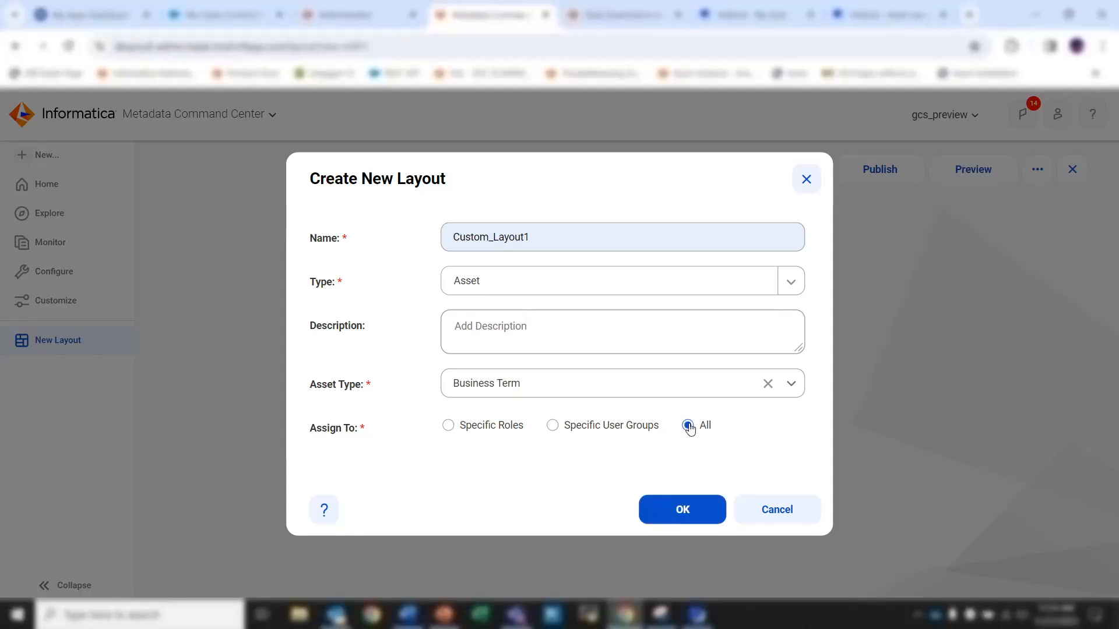
pyautogui.click(717, 511)
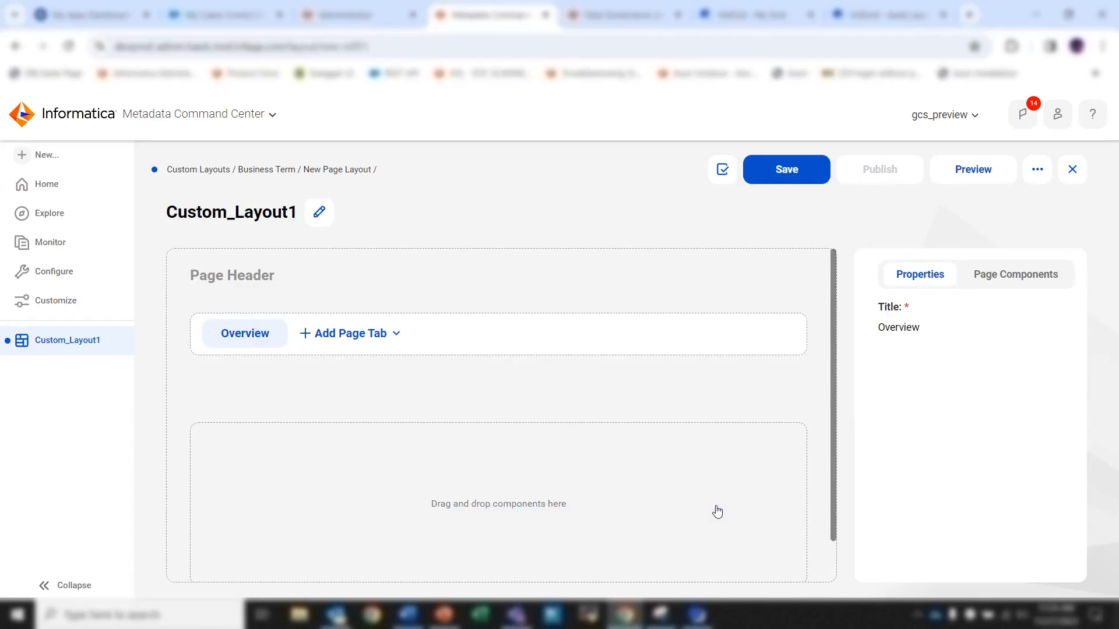
# Add Stakeholders and Data Quality page tabs to the layout
pyautogui.click(381, 338)
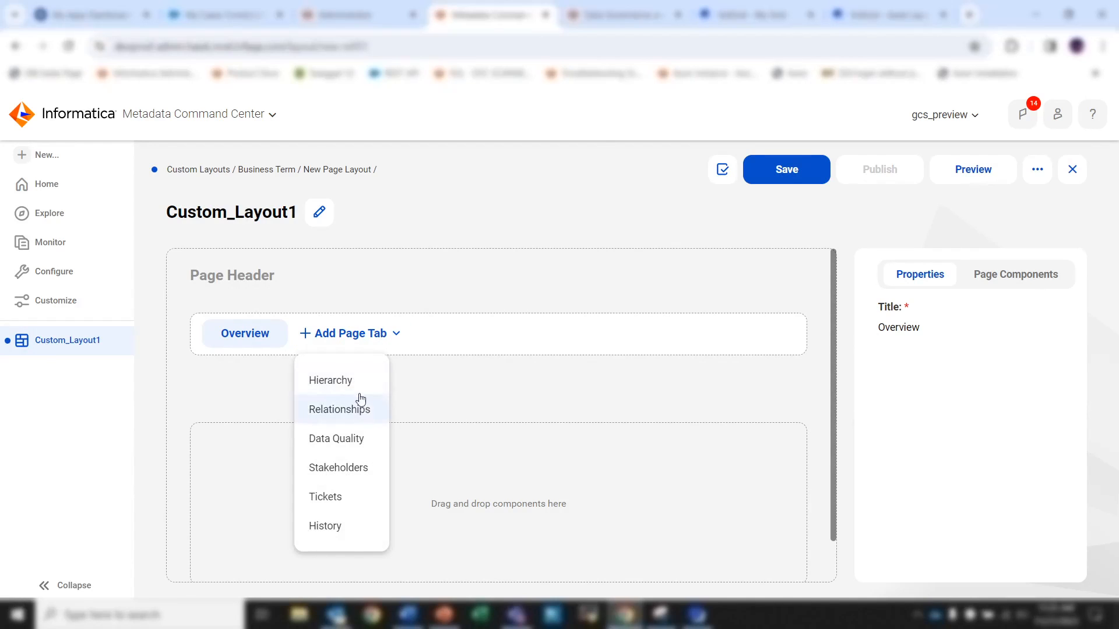
pyautogui.click(362, 467)
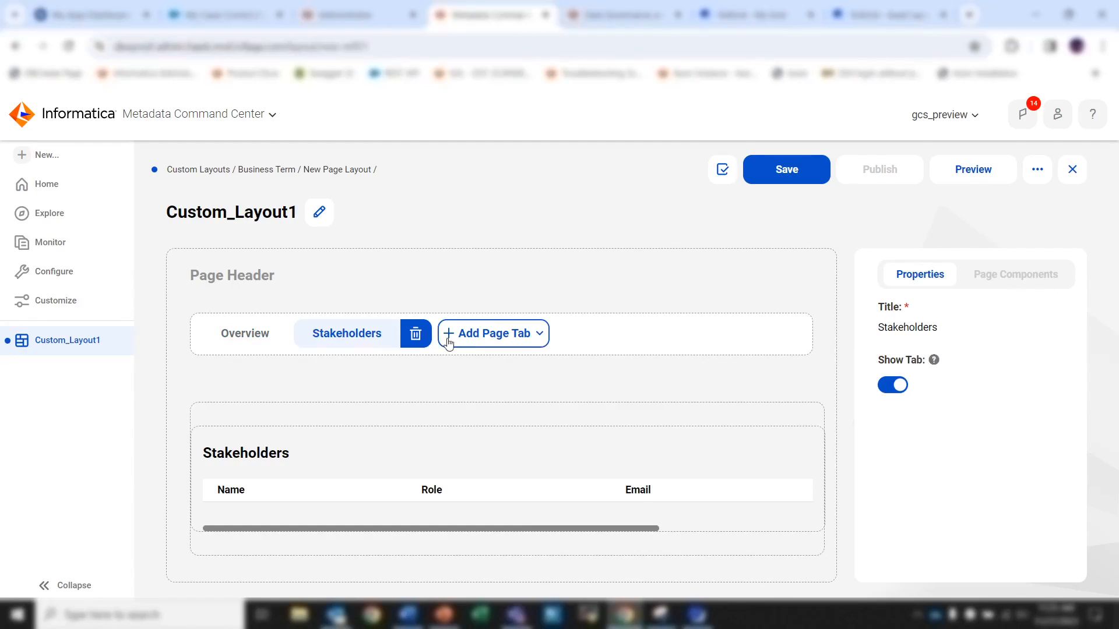
pyautogui.click(473, 340)
pyautogui.click(488, 441)
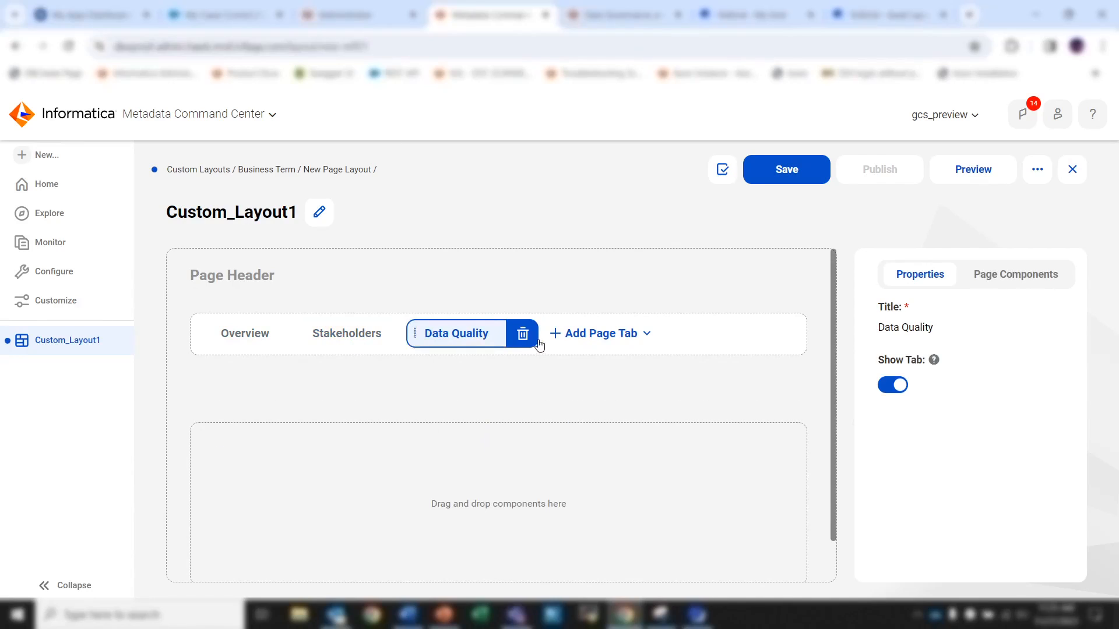
# Check the Stakeholders and Data Quality tabs and add a Hierarchy page tab to the layout
pyautogui.click(589, 337)
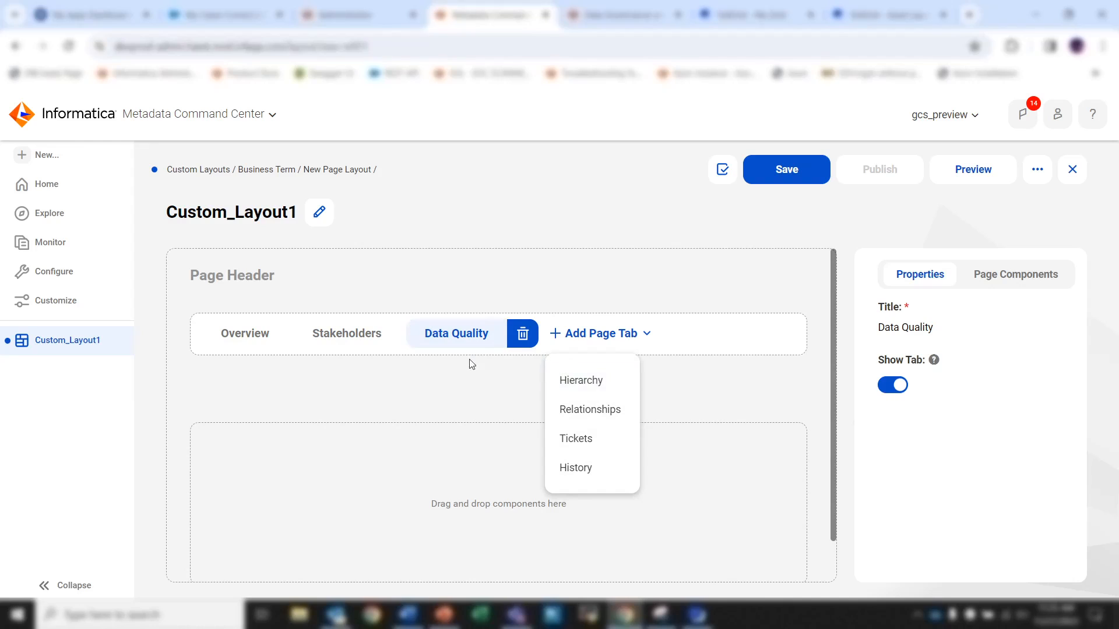
pyautogui.click(338, 337)
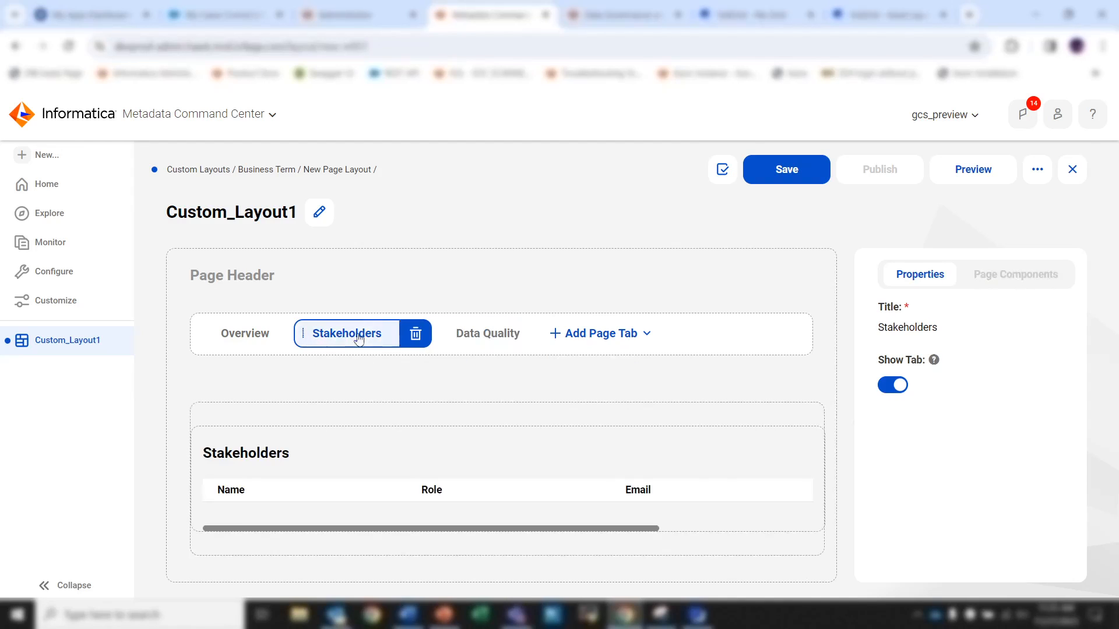
pyautogui.click(469, 334)
pyautogui.click(604, 340)
pyautogui.click(591, 381)
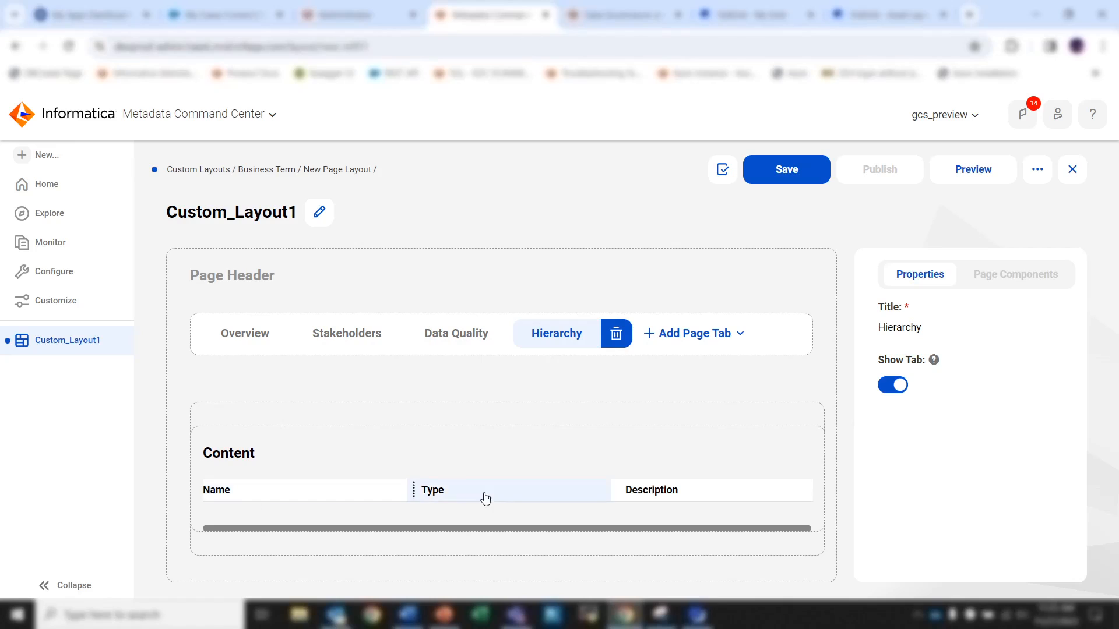
# Move the Type column ahead of Name in the Hierarchy tab's Content table and review the table's properties
pyautogui.moveTo(487, 497); pyautogui.dragTo(255, 497)
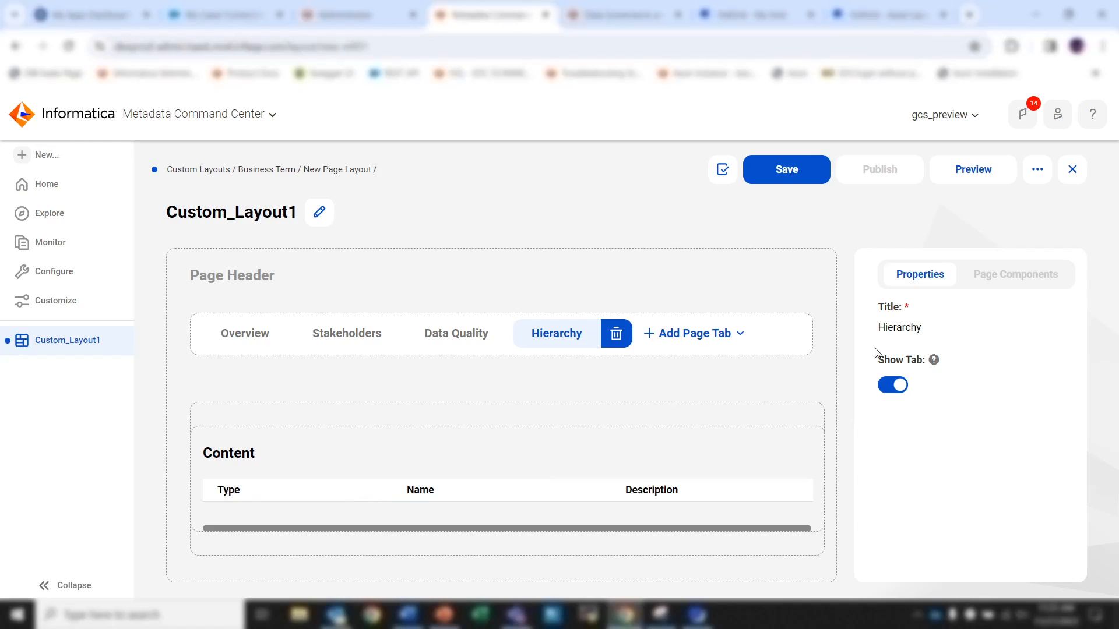
pyautogui.click(515, 465)
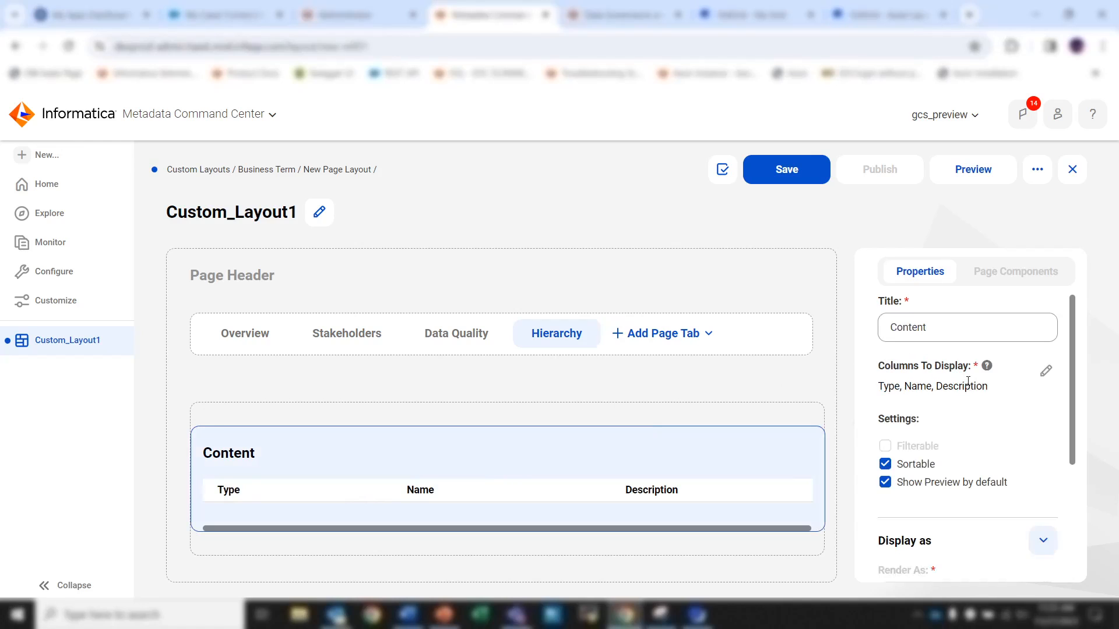
pyautogui.scroll(-3, 975, 402)
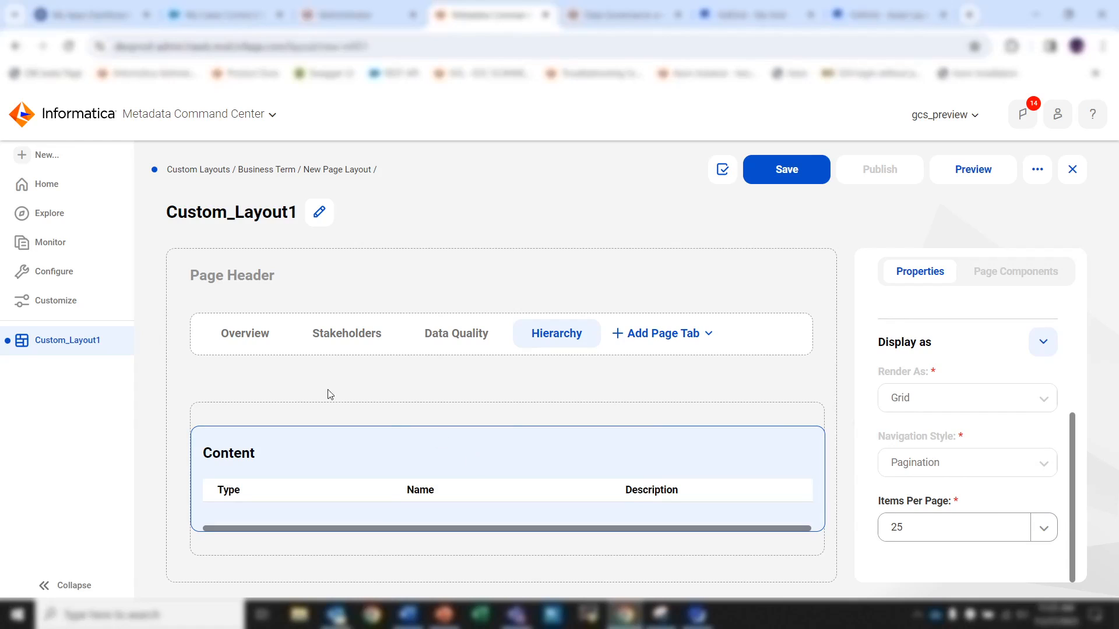
# Place the Description page component in the empty panel of the Overview tab
pyautogui.click(236, 335)
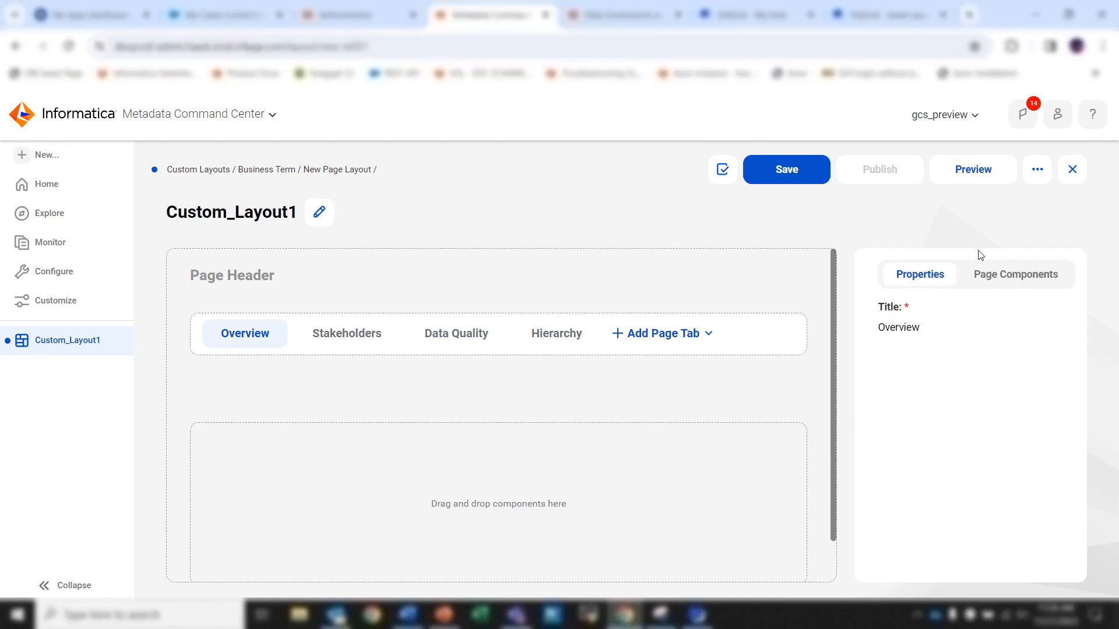
pyautogui.click(991, 275)
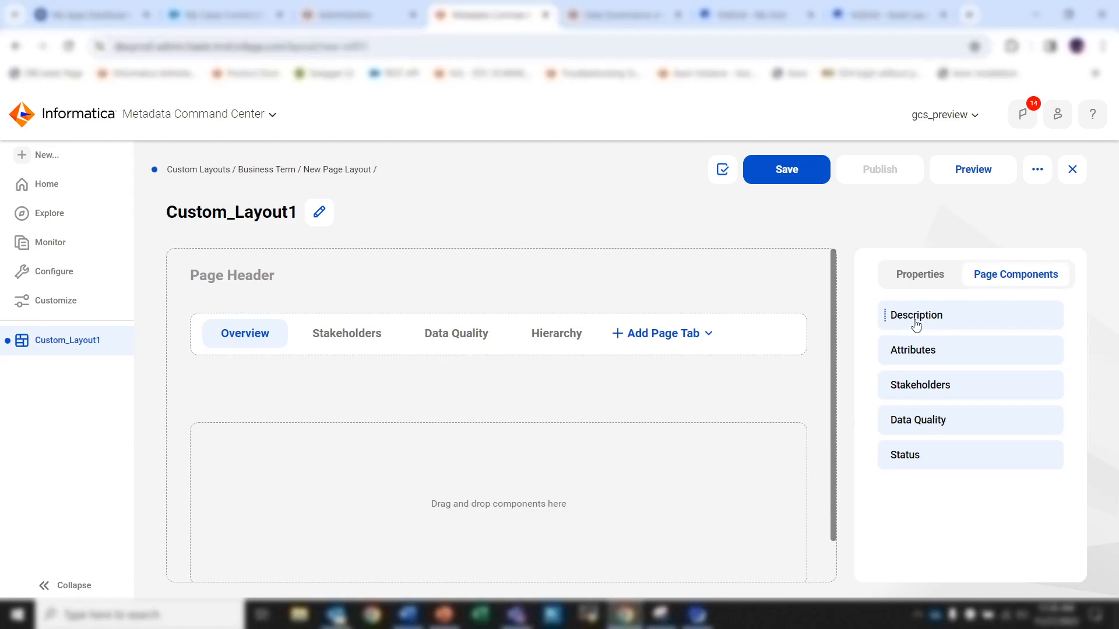
pyautogui.moveTo(938, 317); pyautogui.dragTo(444, 487)
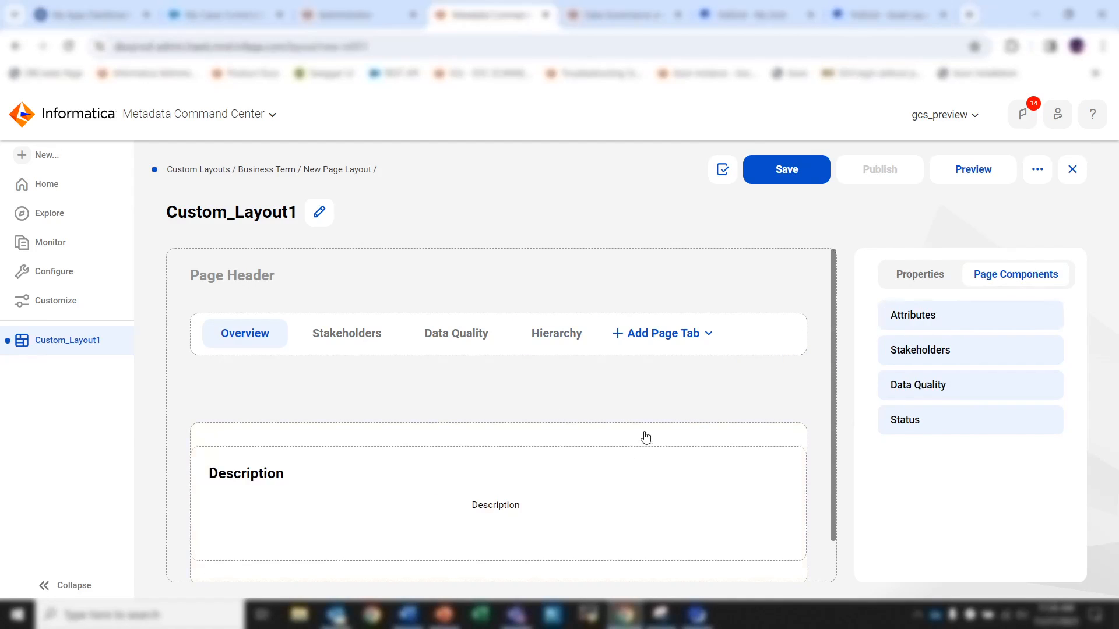
# Split Container 1 on the Overview tab into 2:1 columns and place the Status component in the narrower column
pyautogui.click(536, 437)
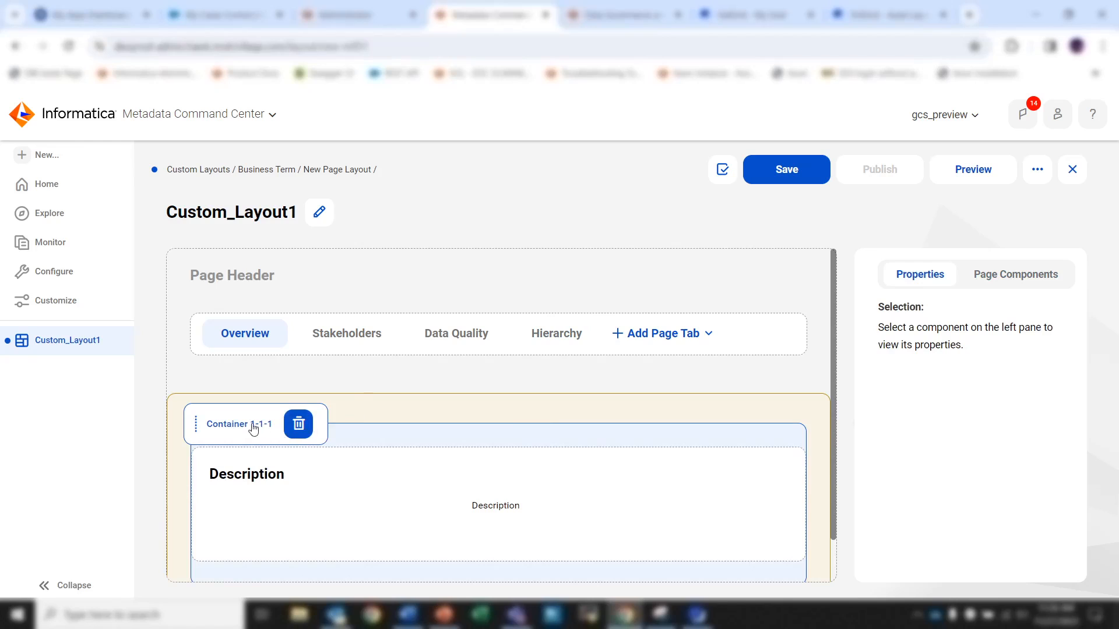
pyautogui.click(364, 406)
pyautogui.click(285, 395)
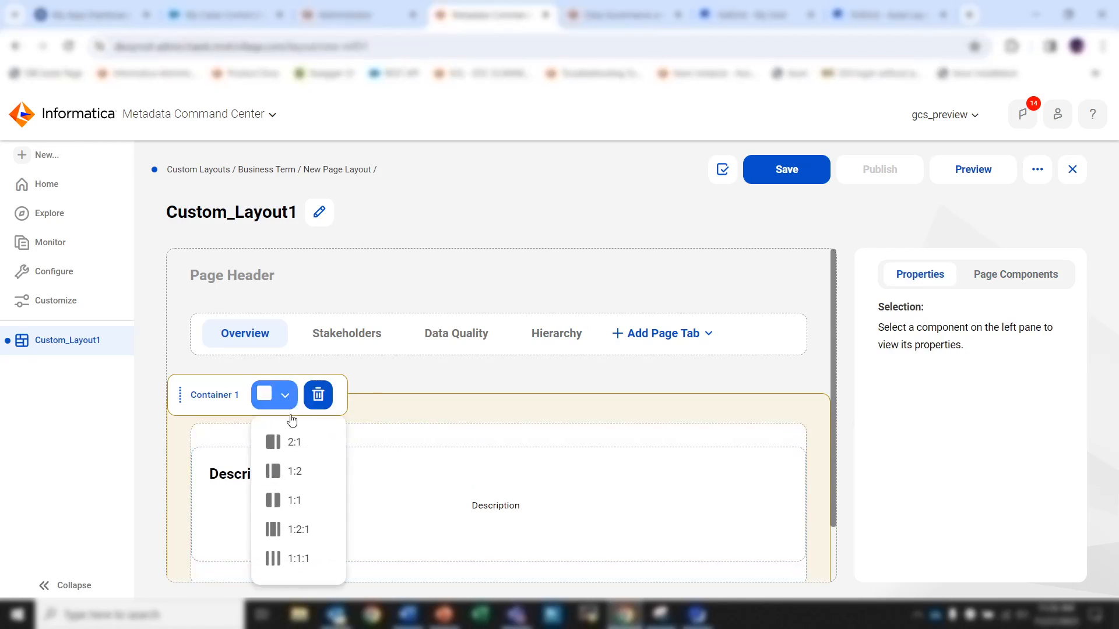
pyautogui.click(295, 442)
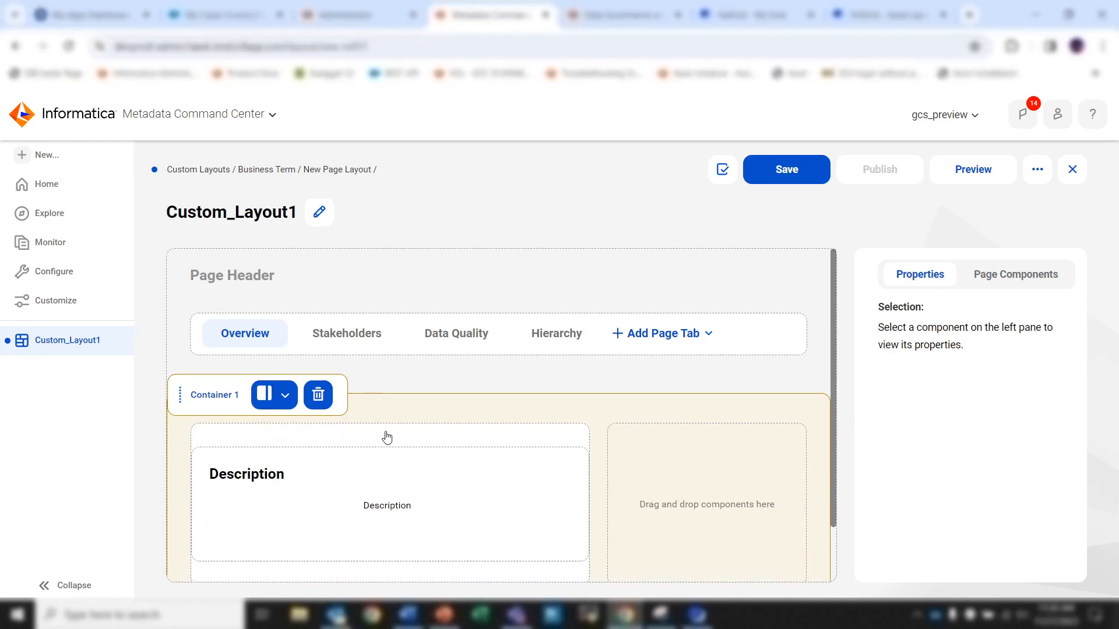
pyautogui.click(1010, 275)
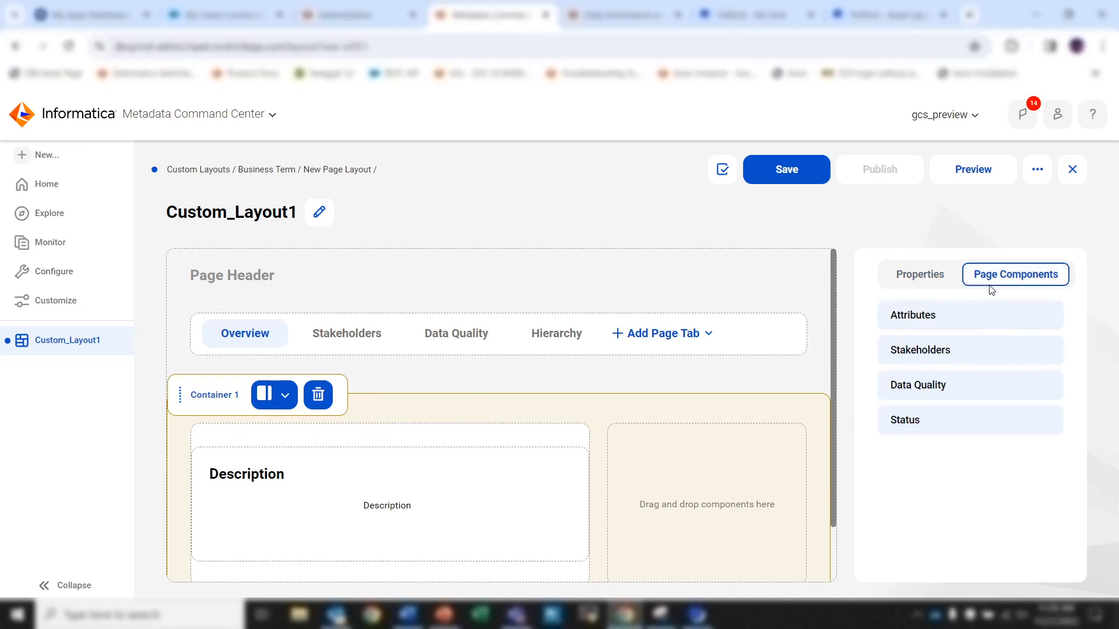
pyautogui.moveTo(934, 416); pyautogui.dragTo(679, 479)
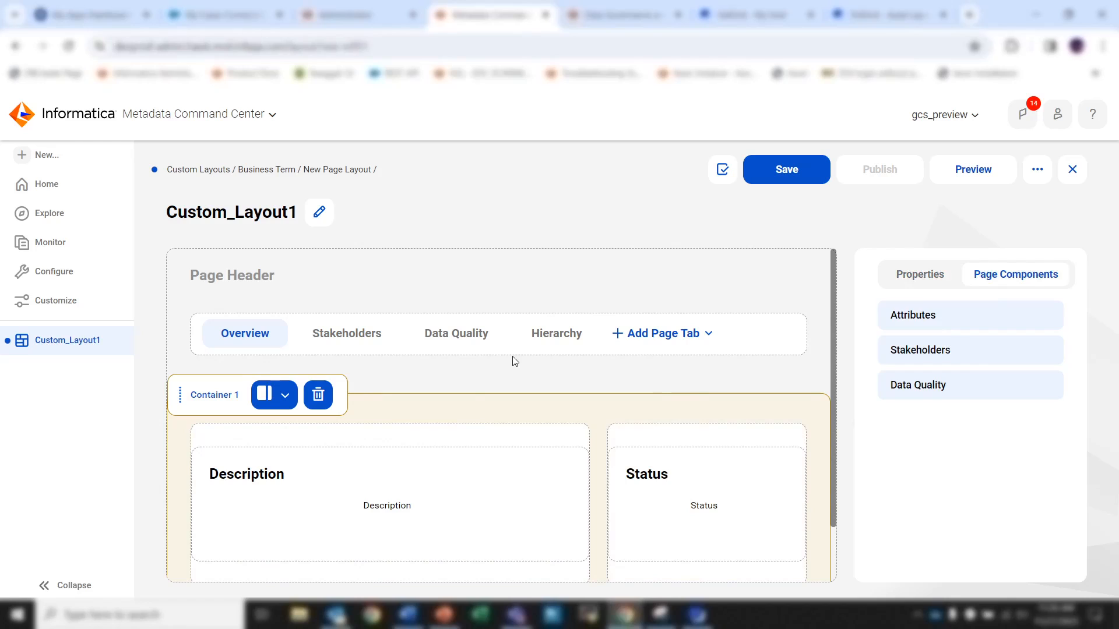
# Try to preview the layout and read the details of the Empty Panel validation error
pyautogui.click(970, 182)
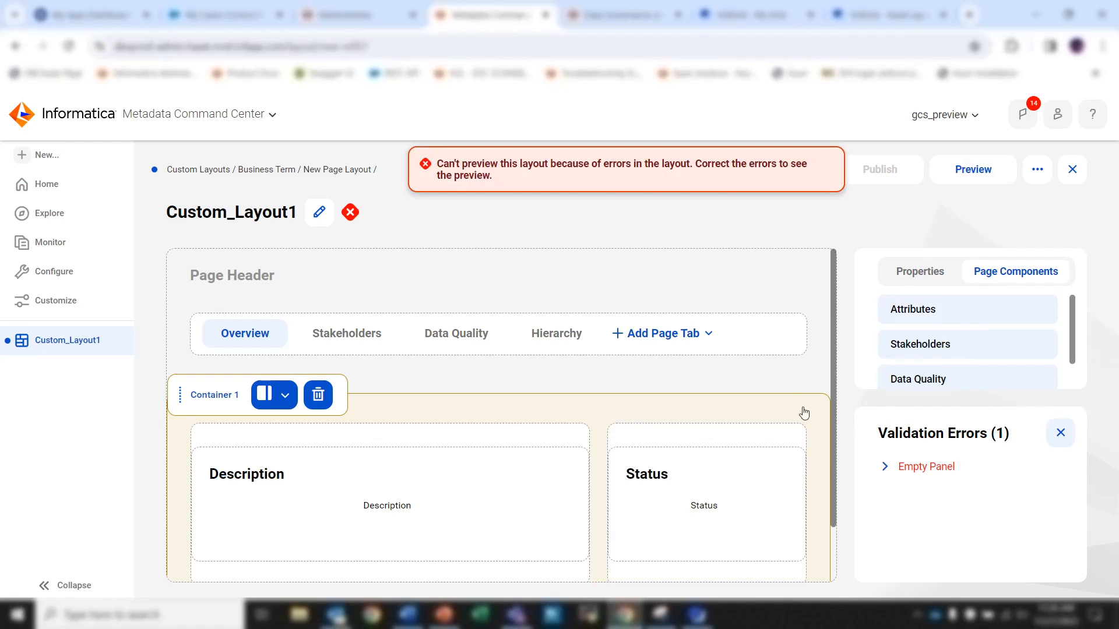
pyautogui.scroll(-2, 605, 365)
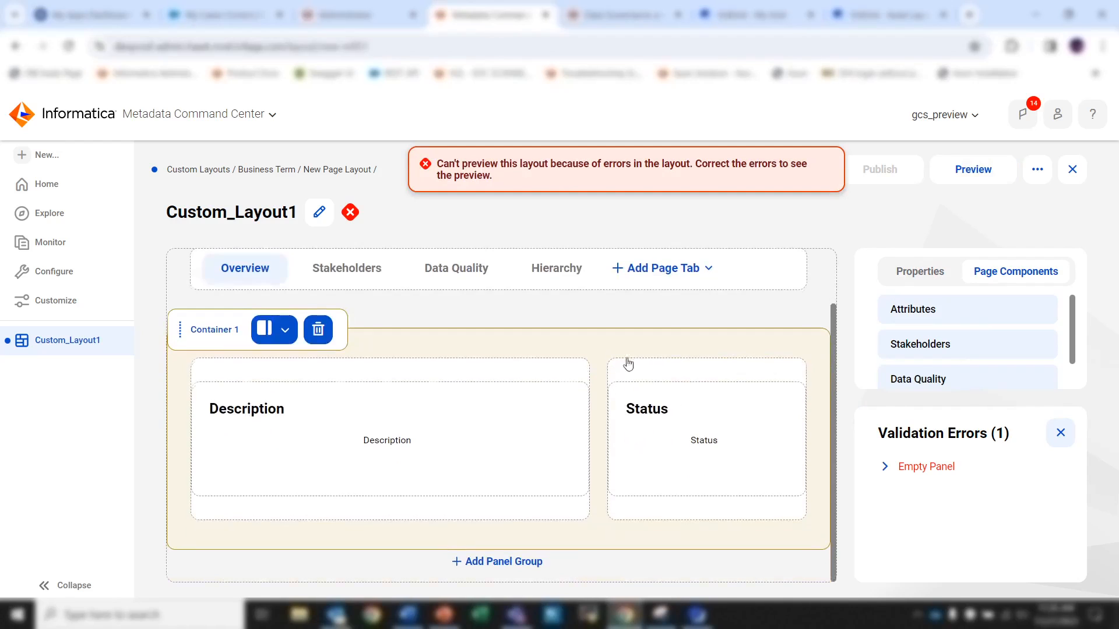
pyautogui.click(884, 469)
# Delete the empty panel Container 1-1-1 from the Data Quality tab
pyautogui.click(358, 285)
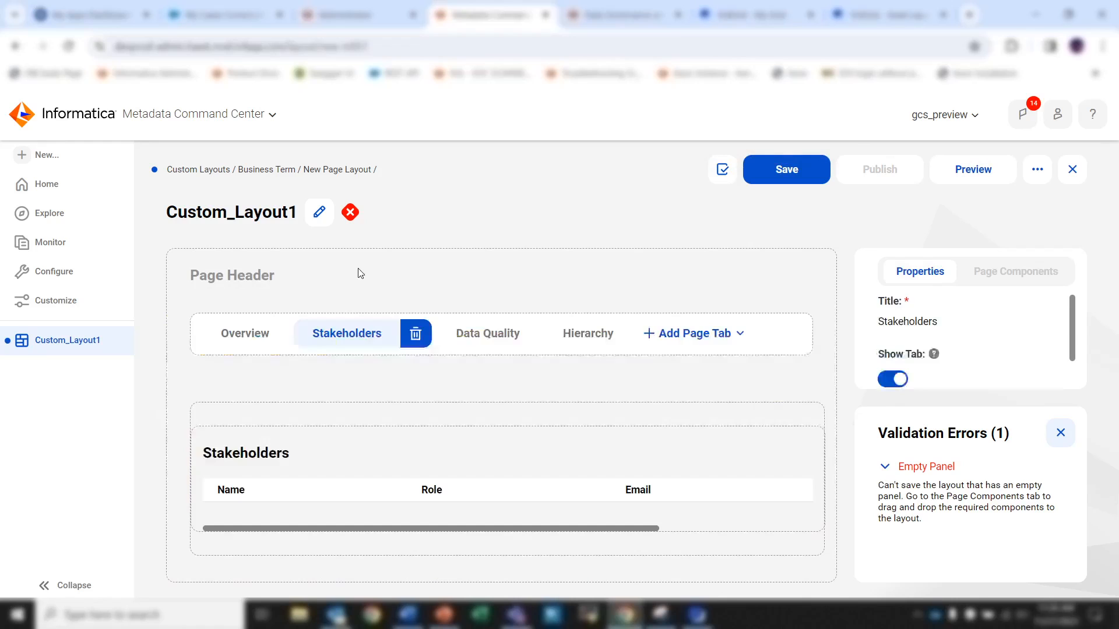
pyautogui.click(460, 335)
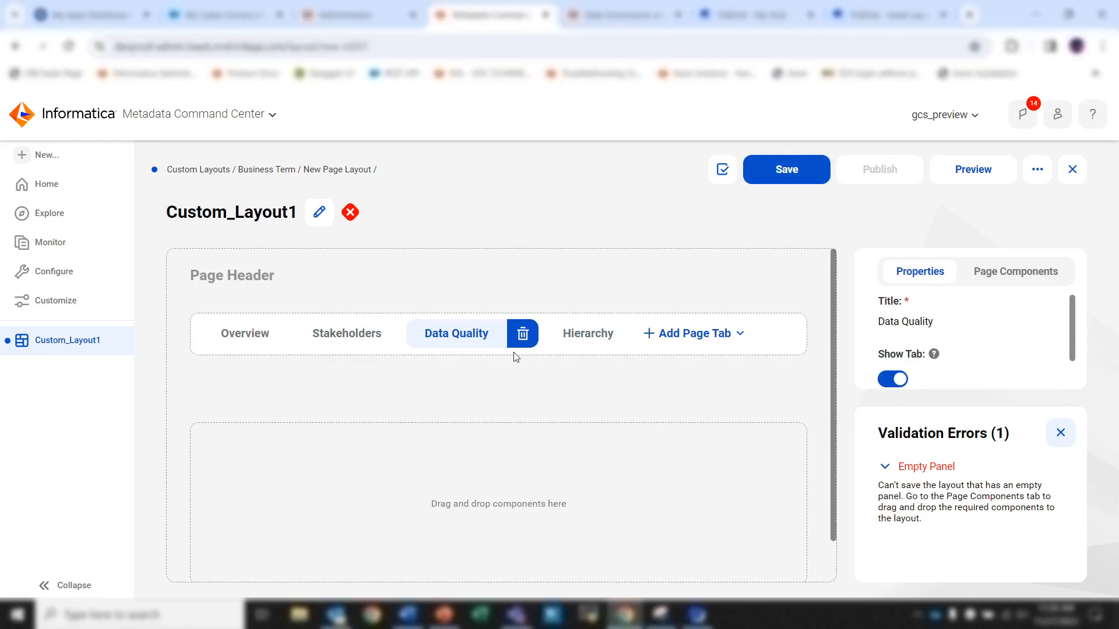
pyautogui.scroll(-1, 501, 366)
pyautogui.click(513, 414)
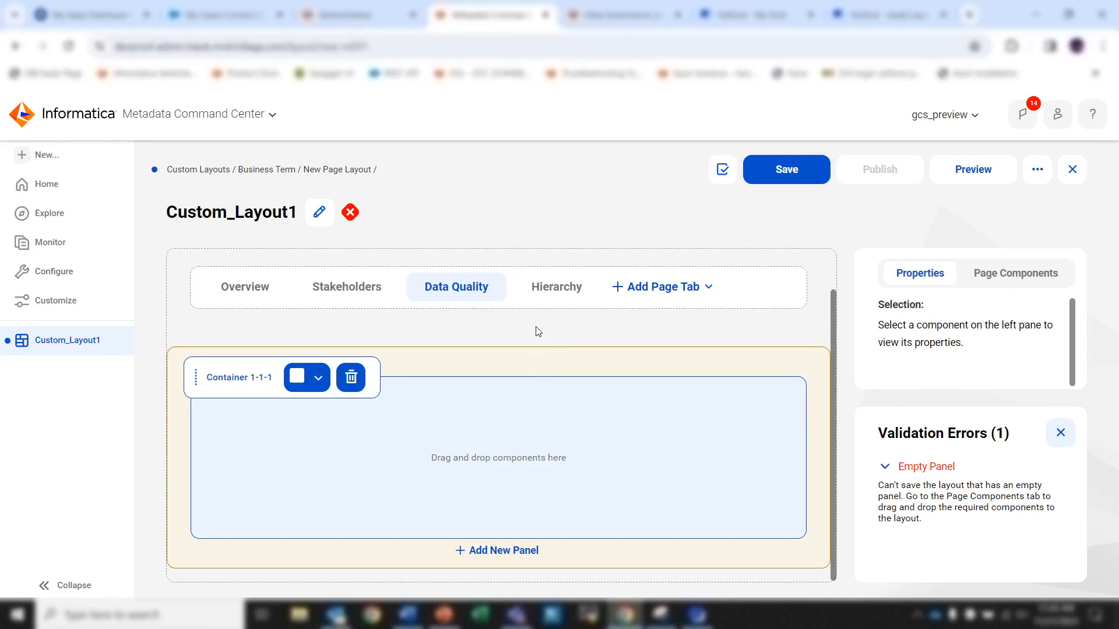
pyautogui.click(353, 379)
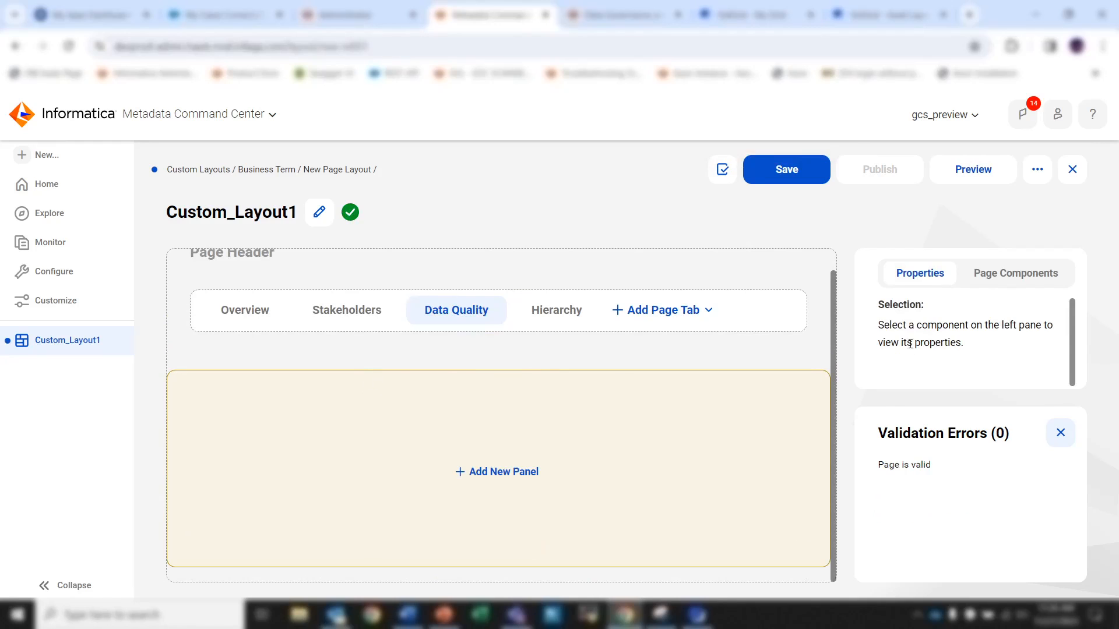
# Place the Rule Occurrences component in the Data Quality tab
pyautogui.click(986, 271)
pyautogui.scroll(-1, 940, 364)
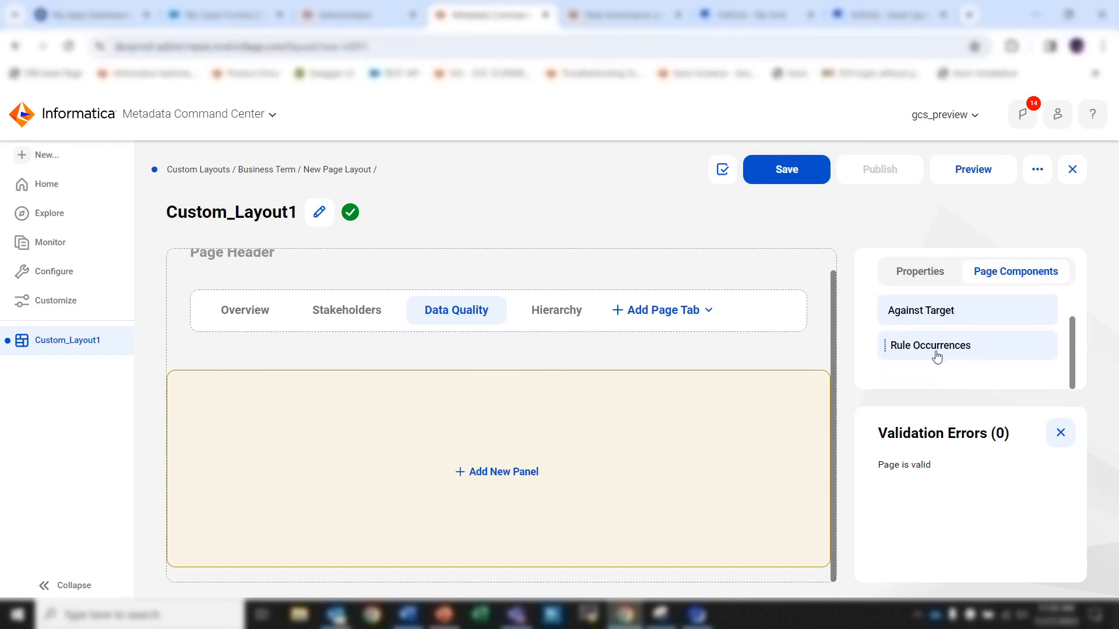
pyautogui.moveTo(937, 356); pyautogui.dragTo(521, 412)
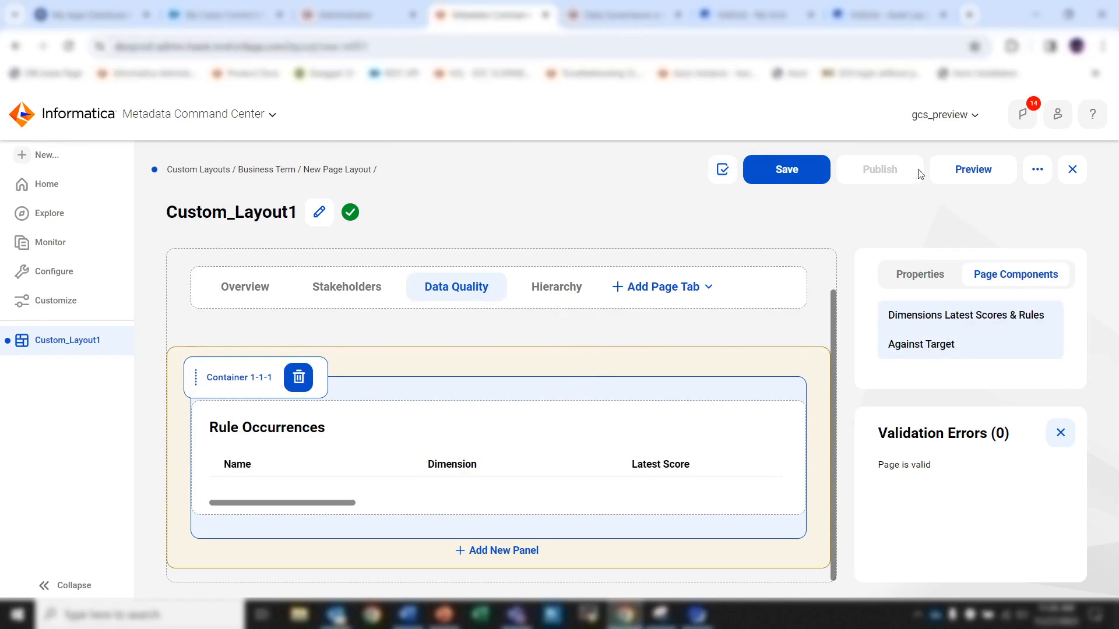
# Preview the layout with sample data and examine its Overview and Stakeholders tabs
pyautogui.click(952, 165)
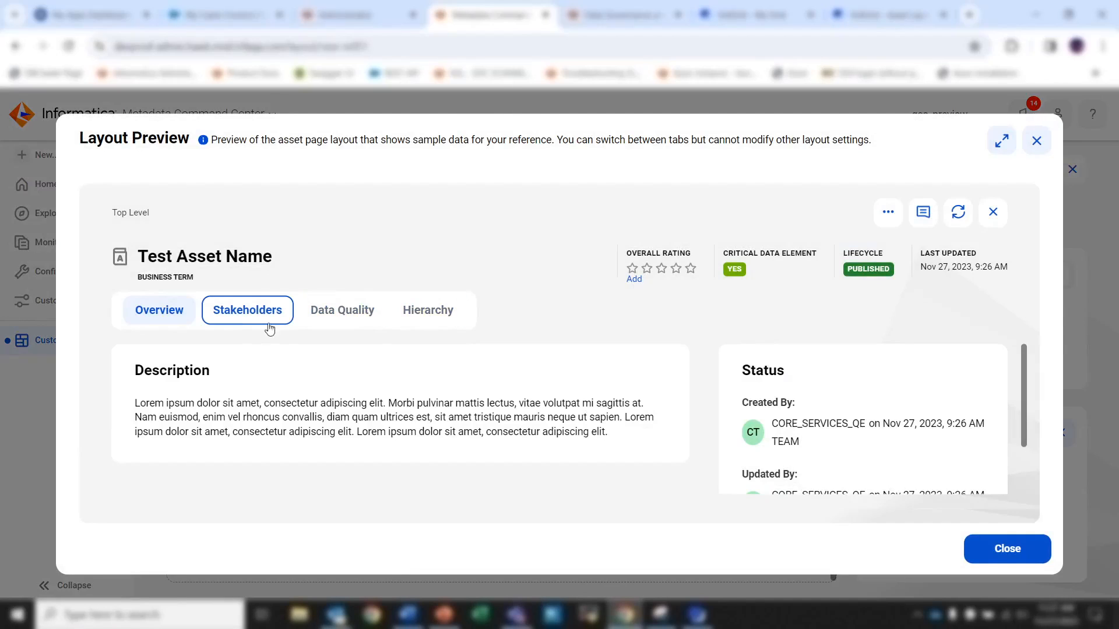
pyautogui.scroll(-3, 788, 400)
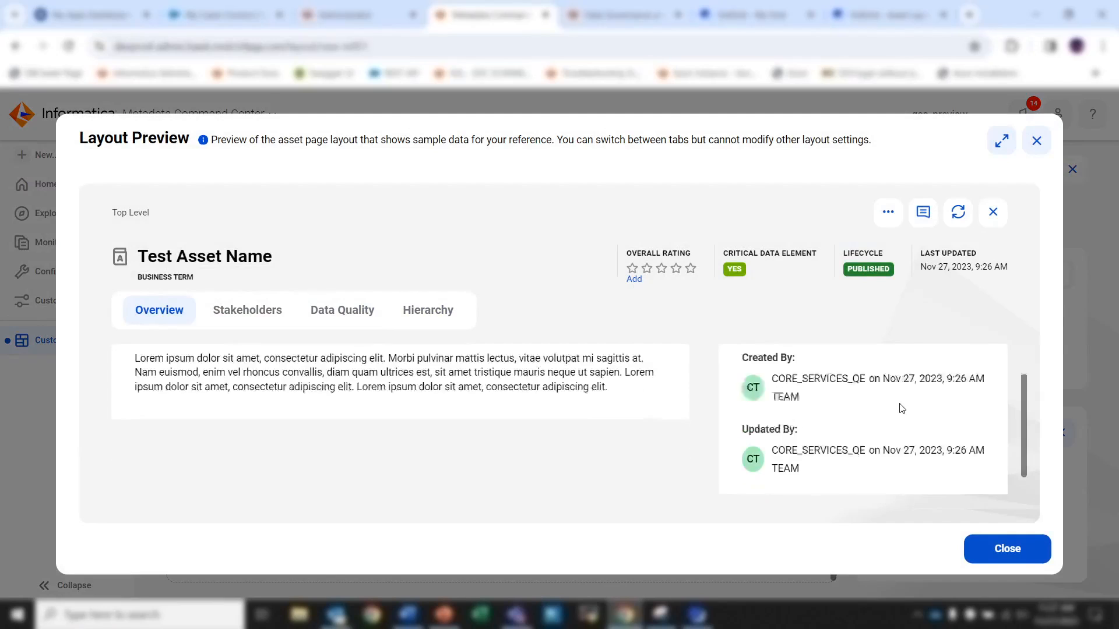
pyautogui.scroll(3, 902, 407)
pyautogui.click(248, 311)
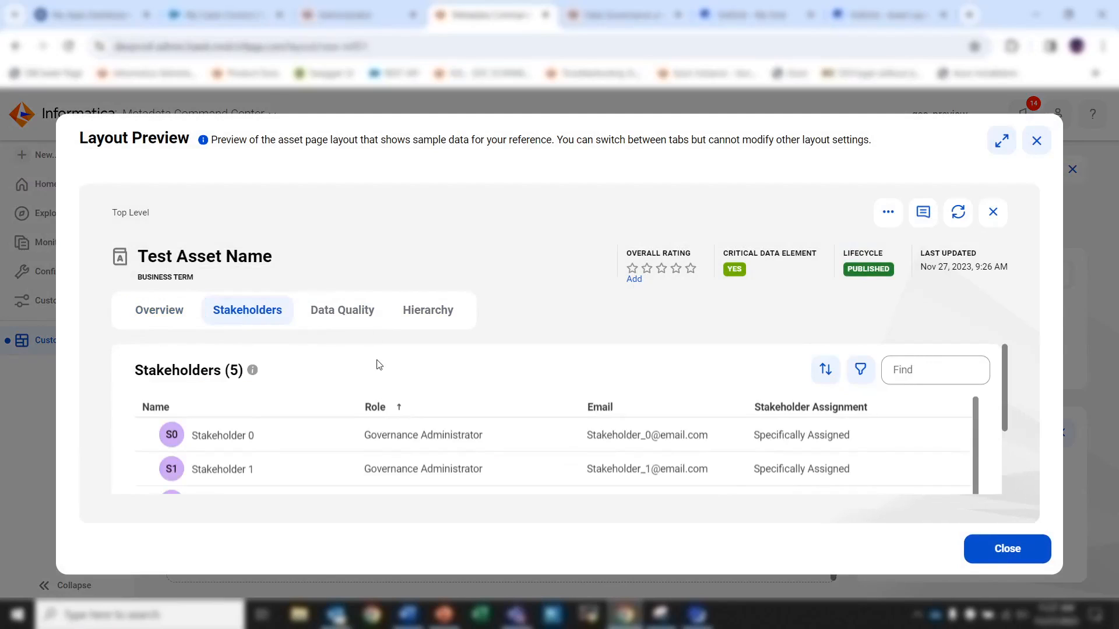
# Examine the Data Quality and Hierarchy tabs in the layout preview and close the preview
pyautogui.click(342, 310)
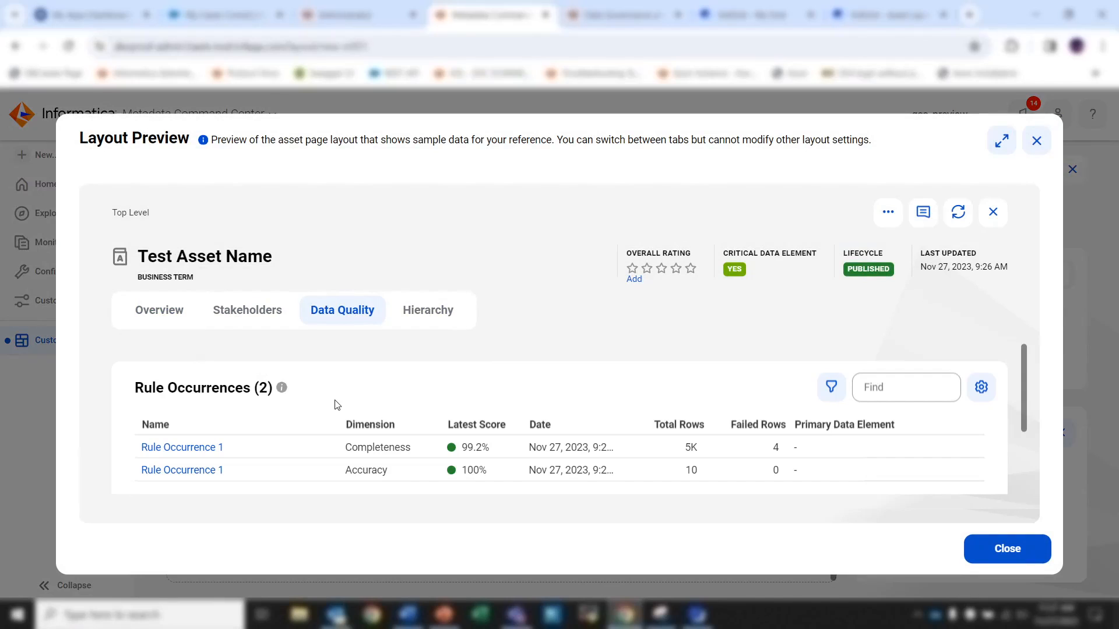
pyautogui.click(423, 310)
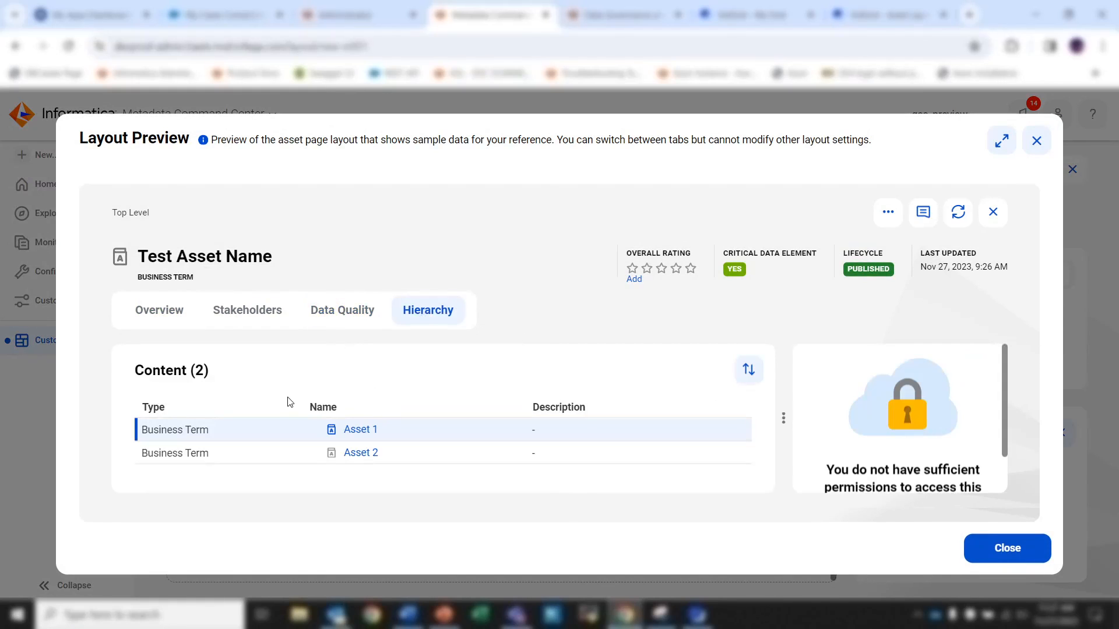
pyautogui.click(998, 548)
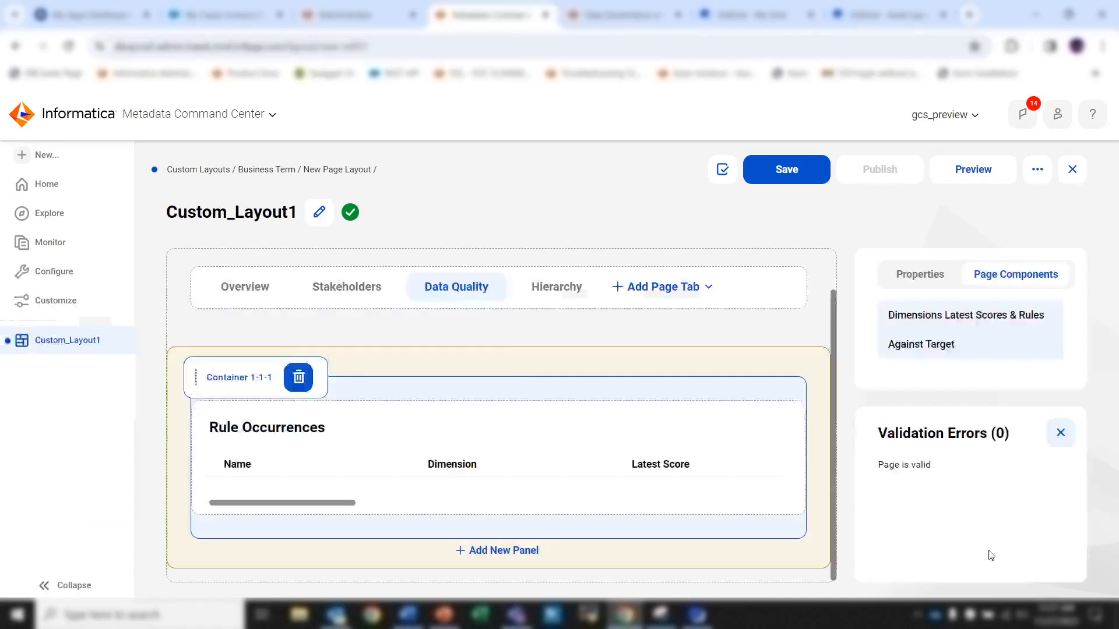
# Save the Custom_Layout1 page layout and publish it
pyautogui.click(245, 296)
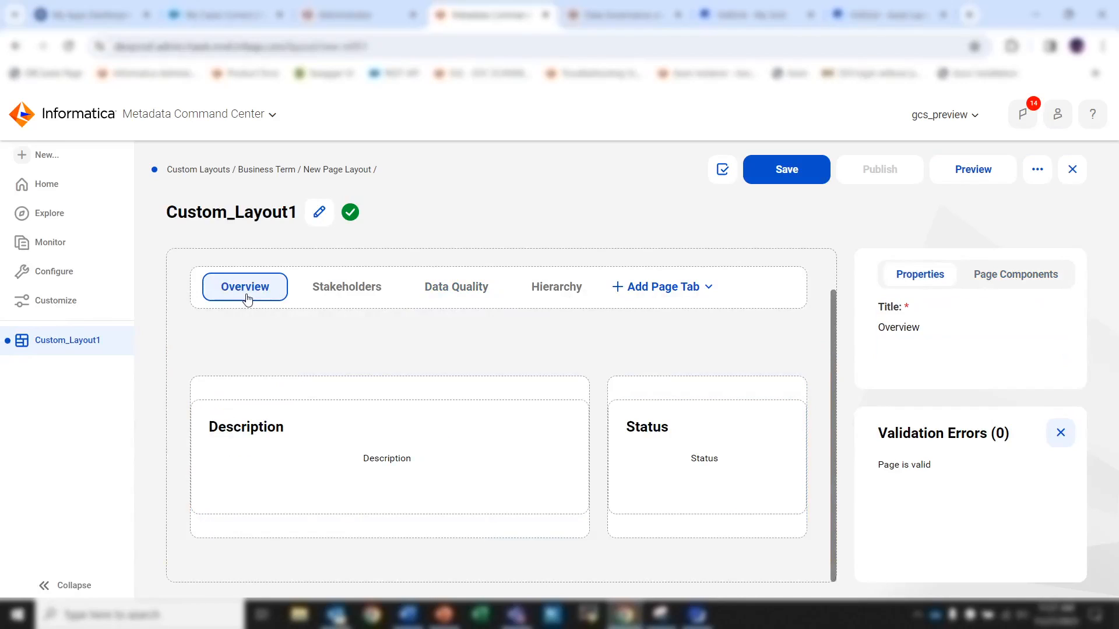
pyautogui.click(795, 176)
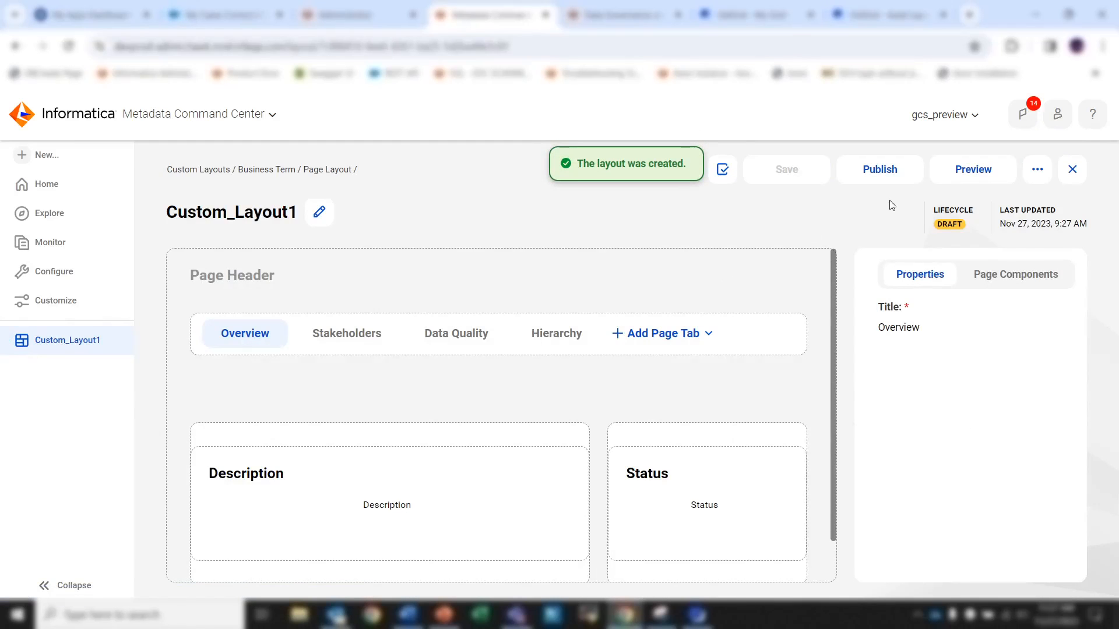
pyautogui.click(892, 183)
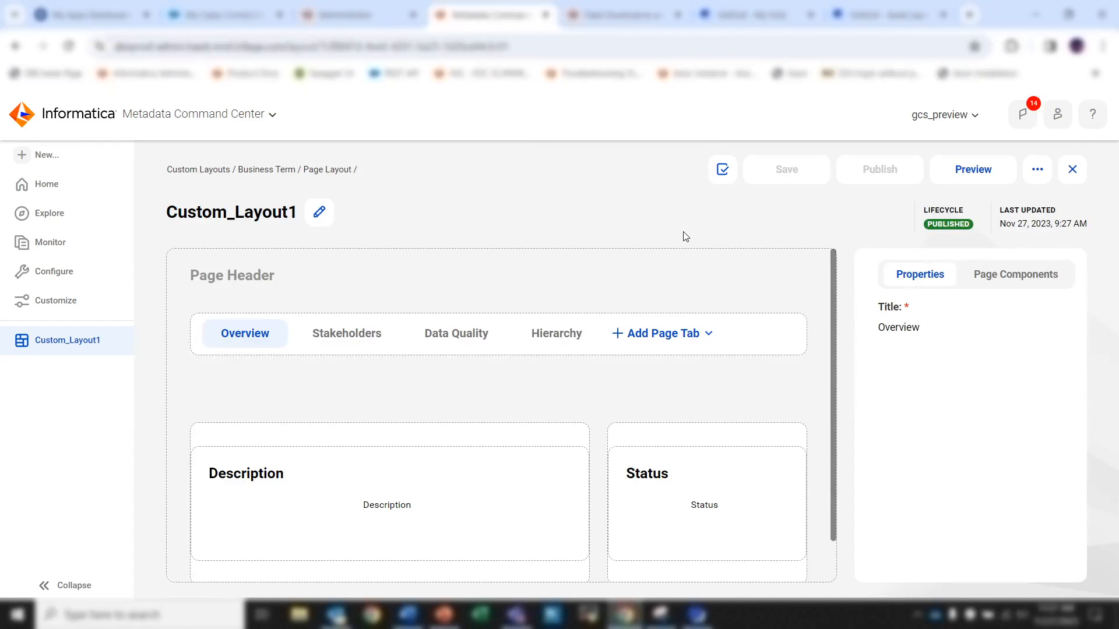
# Switch to Data Governance and Catalog, reload the Address_Test business term, and change its page layout to Asset Default Layout
pyautogui.click(609, 16)
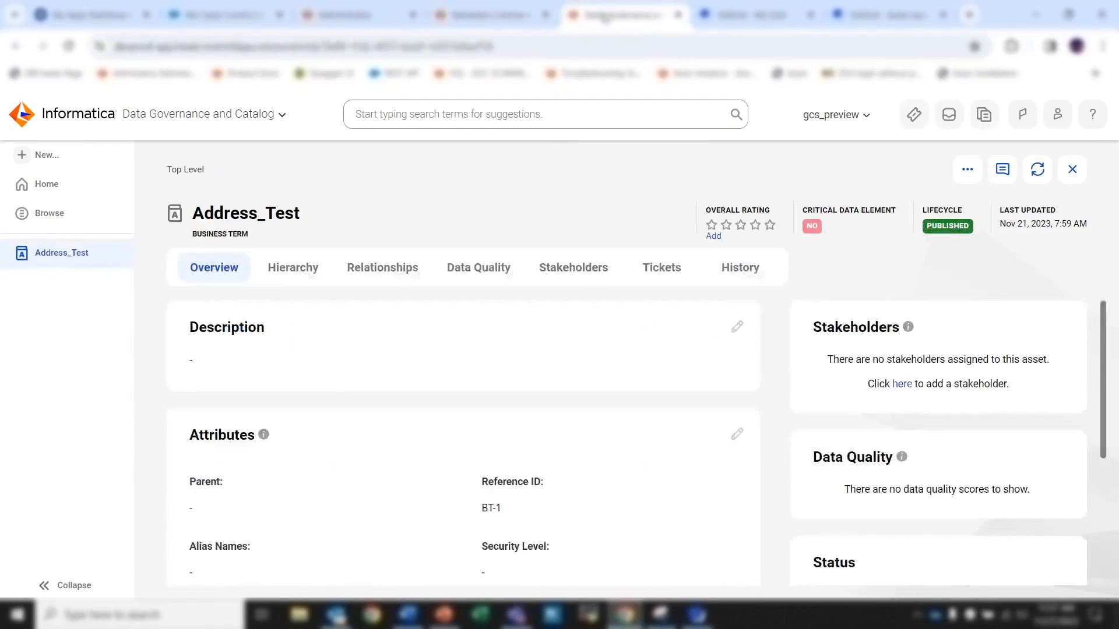
pyautogui.click(68, 47)
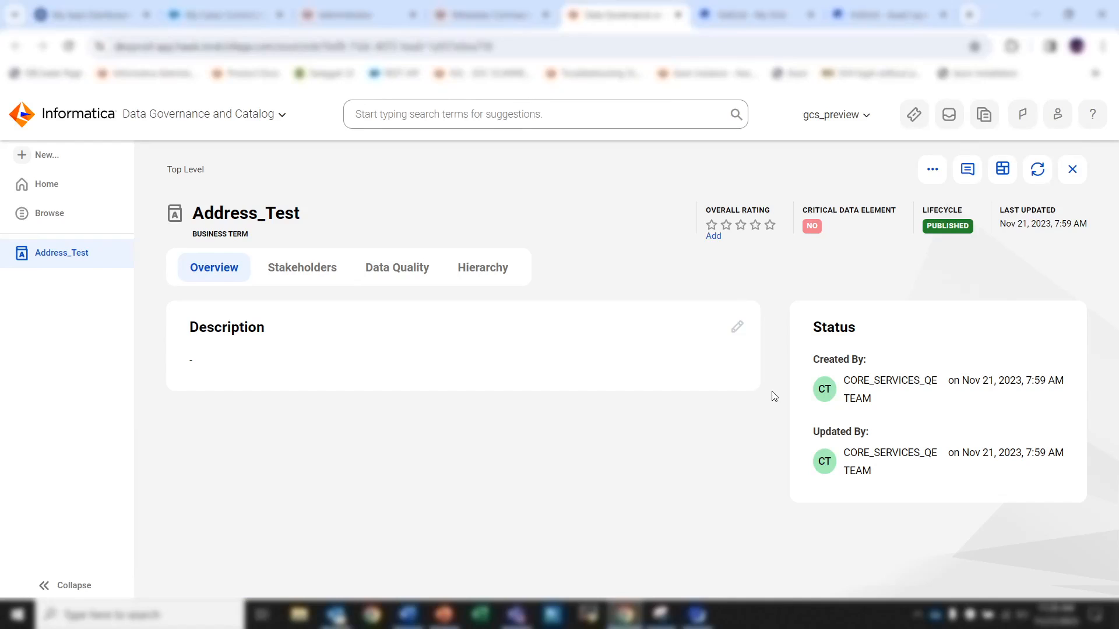
pyautogui.click(998, 173)
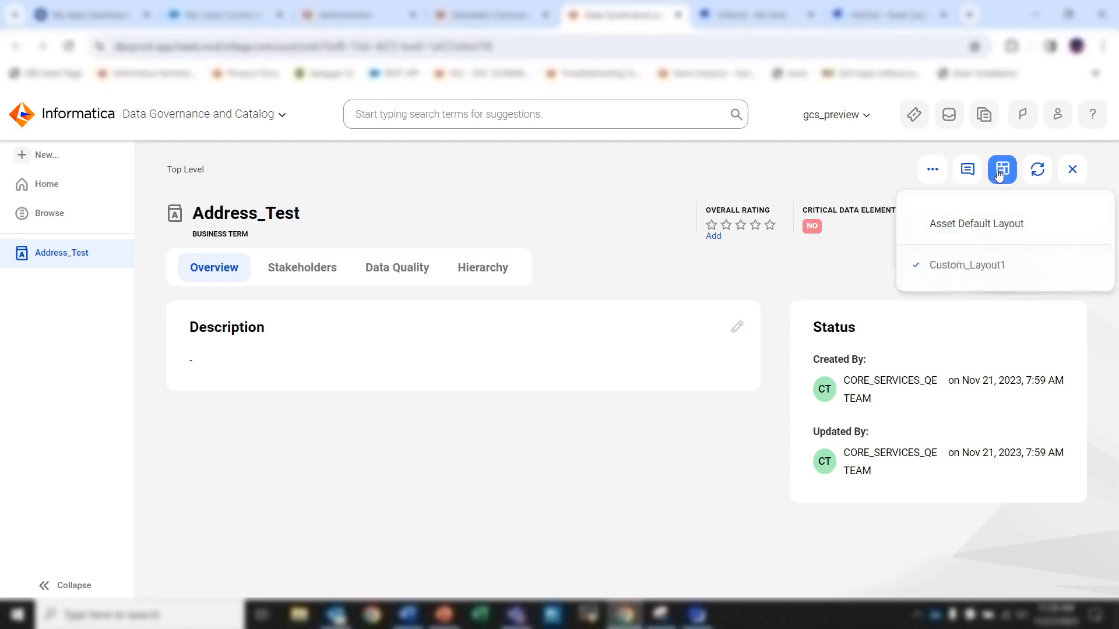
pyautogui.click(1001, 236)
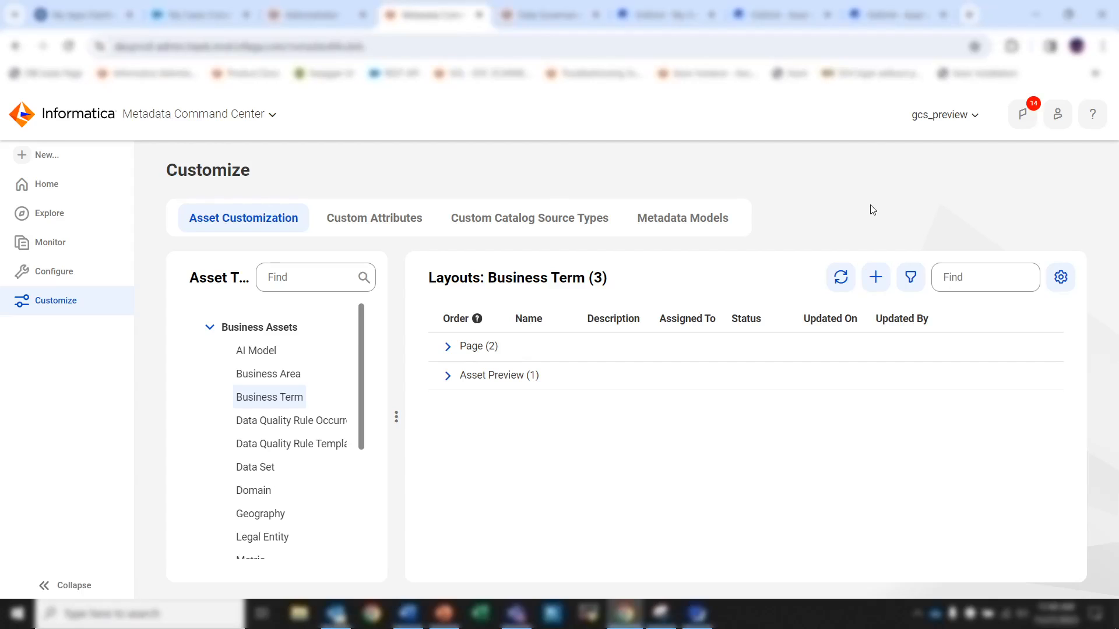
# Create a new layout named Custom_Preview1 of type Asset Preview for the Business Term asset type, assigned to All
pyautogui.click(875, 277)
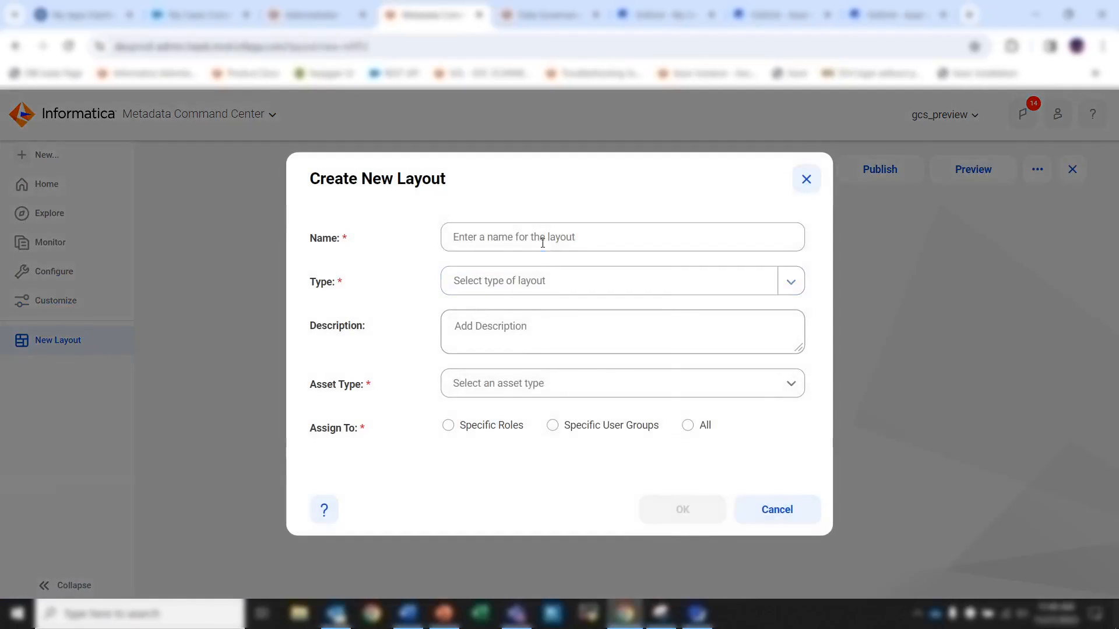
pyautogui.click(542, 242)
pyautogui.write('cu')
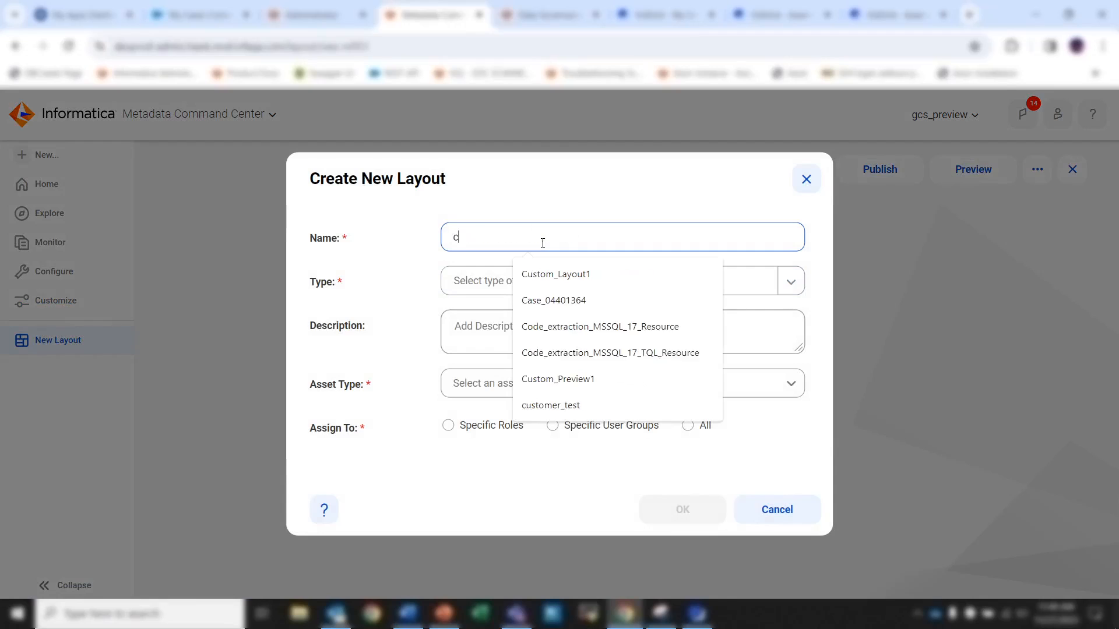
pyautogui.click(545, 300)
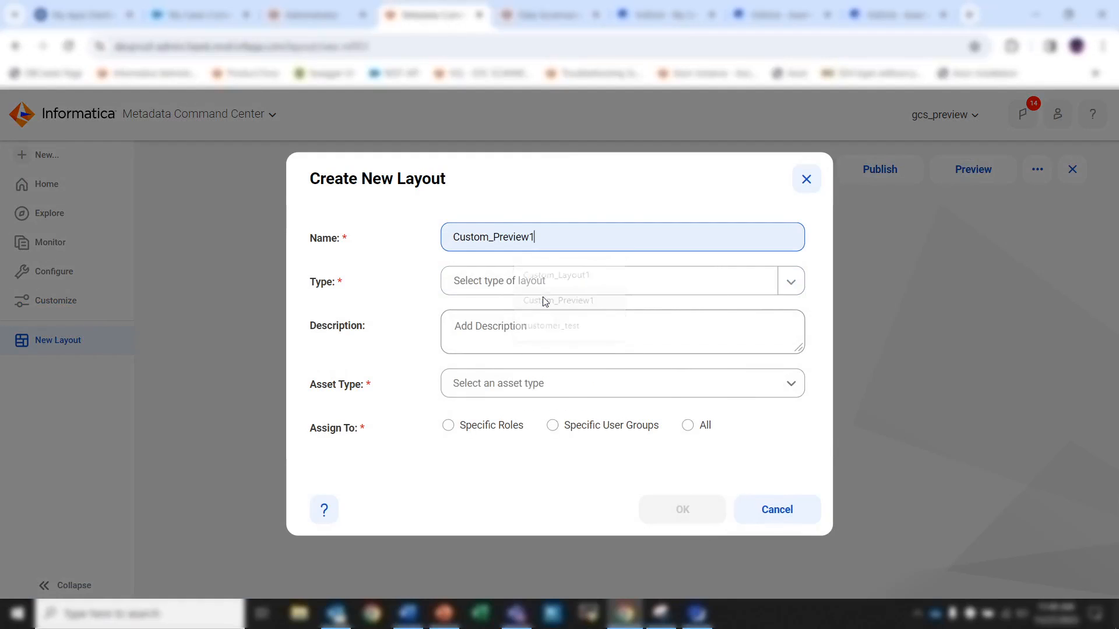
pyautogui.click(547, 280)
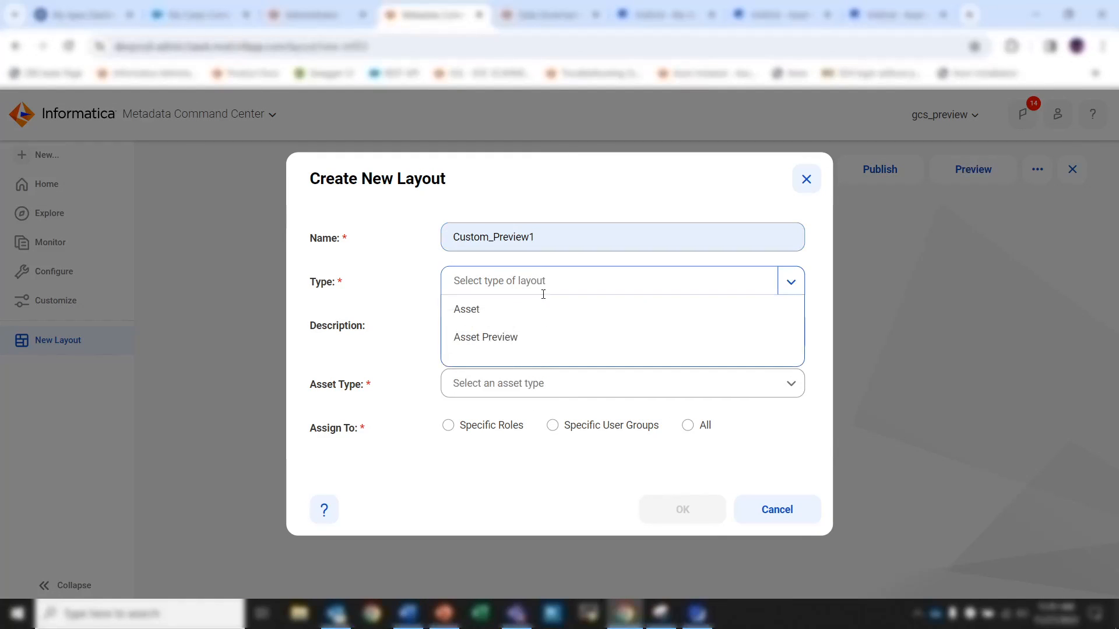
pyautogui.click(538, 342)
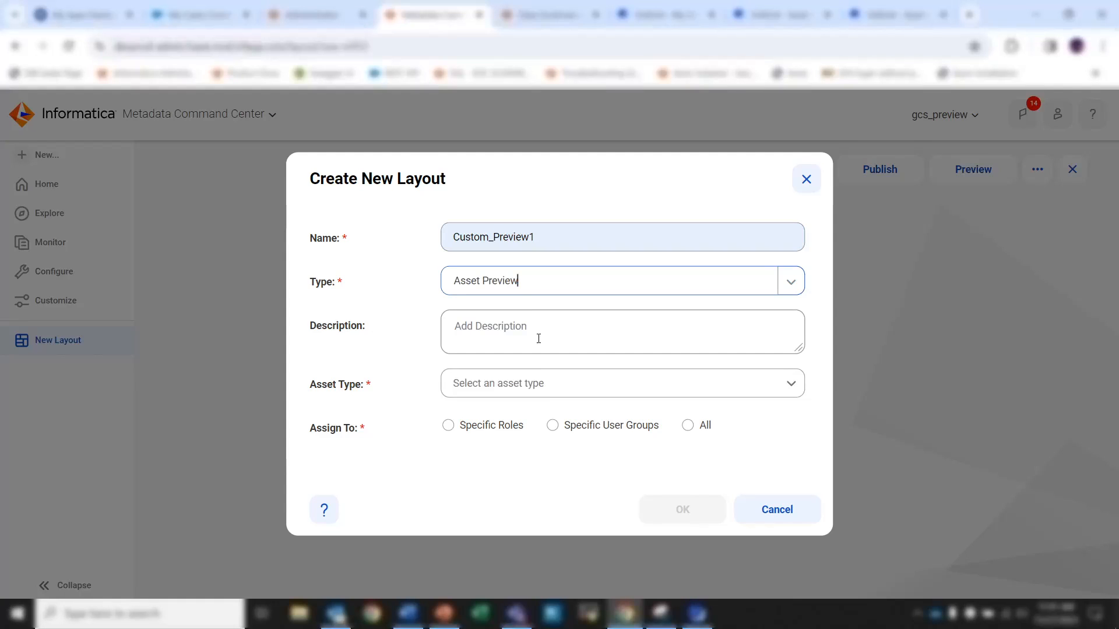
pyautogui.click(544, 385)
pyautogui.click(543, 243)
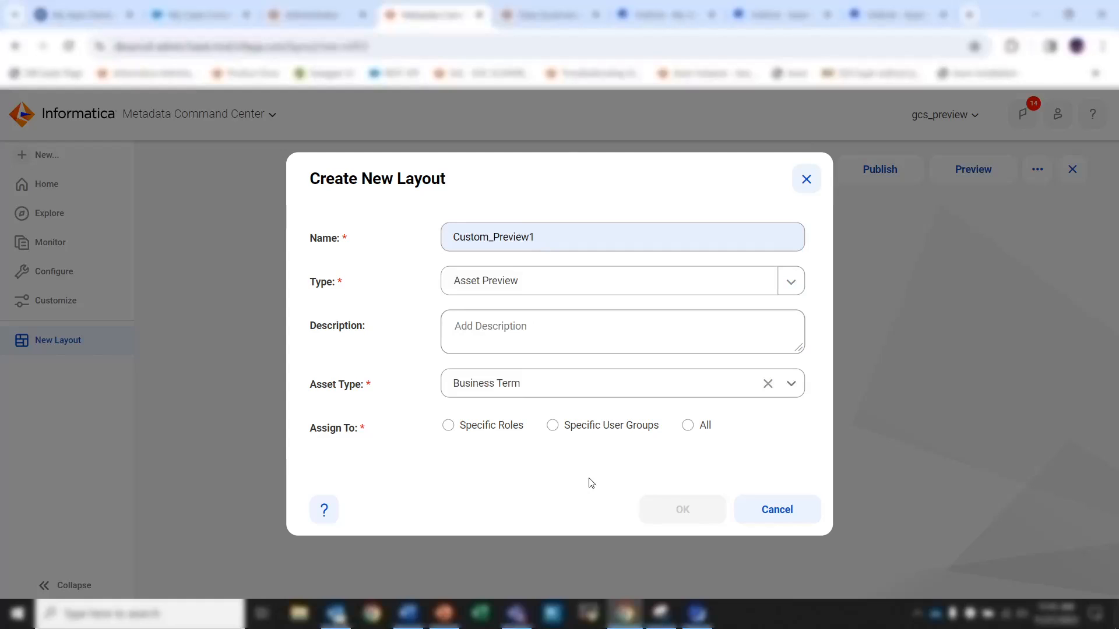
pyautogui.click(687, 426)
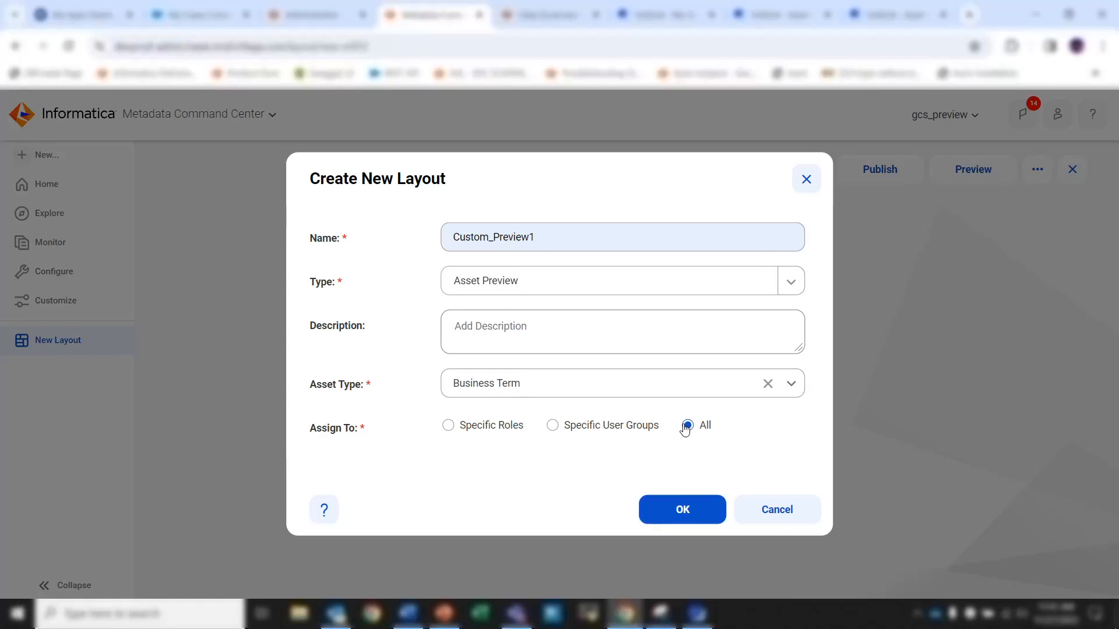
pyautogui.click(706, 509)
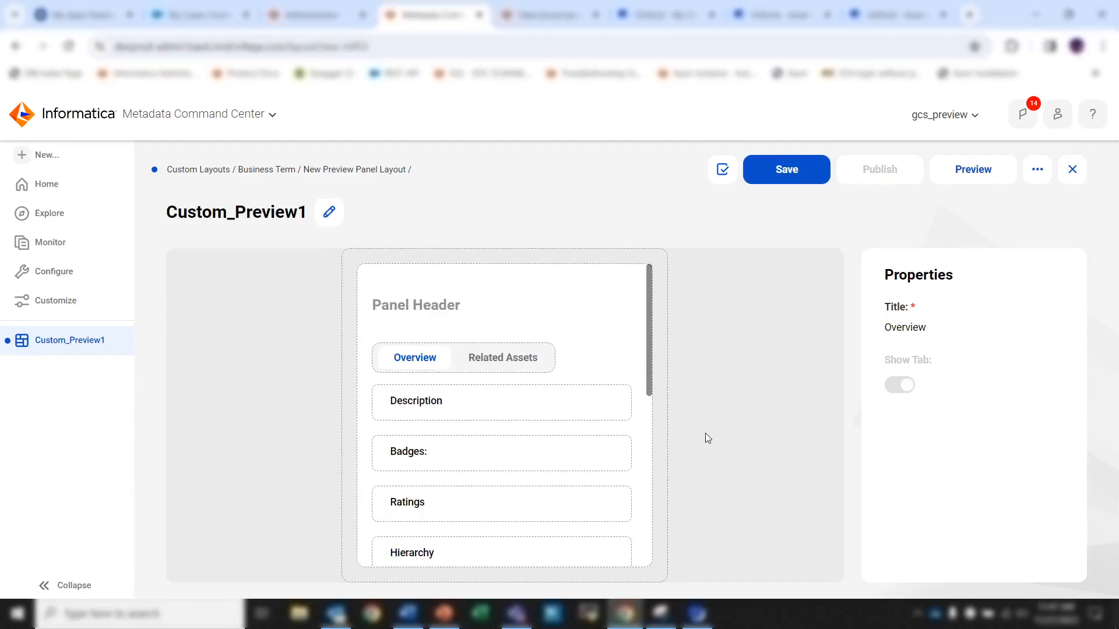
# Move the Description component below Badges in the Overview tab and turn off Show Badges for the Badges component
pyautogui.click(523, 401)
pyautogui.moveTo(384, 402); pyautogui.dragTo(386, 472)
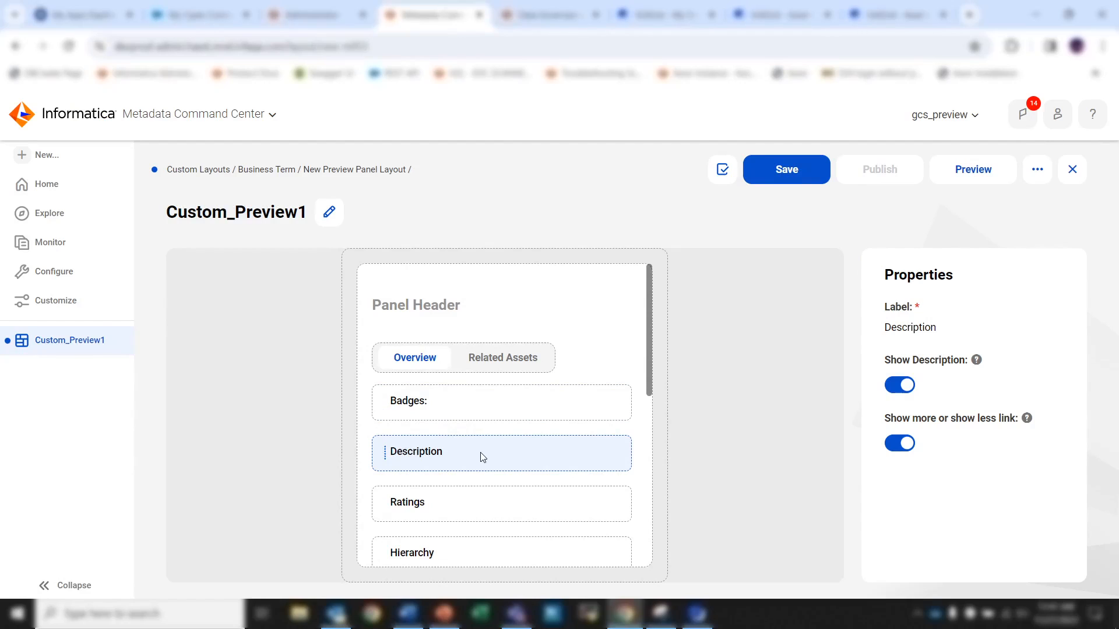
pyautogui.click(491, 414)
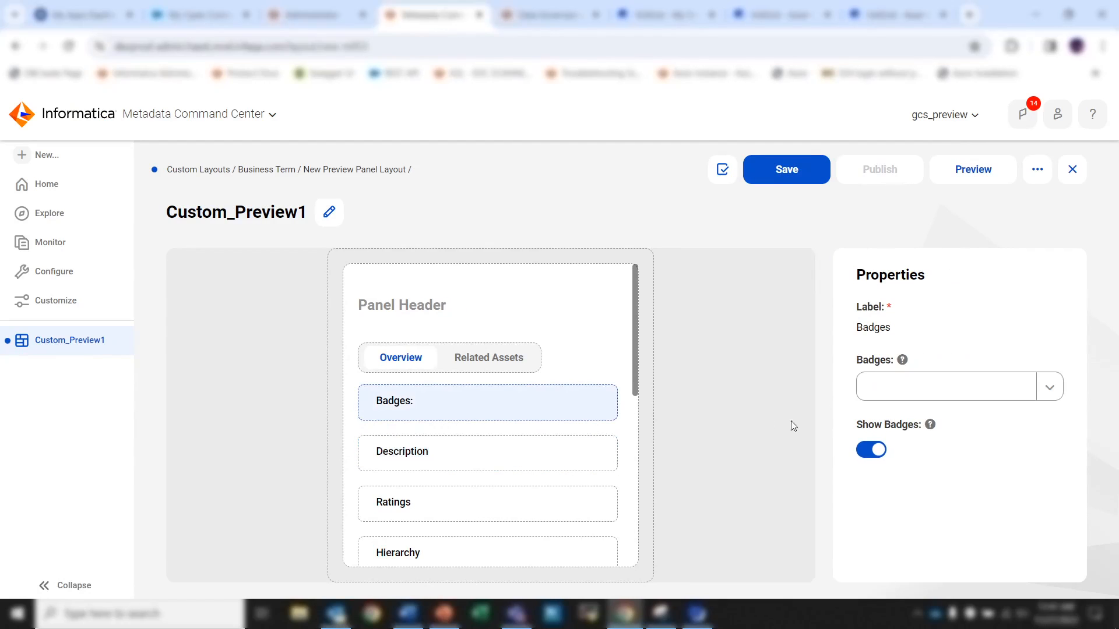
pyautogui.click(871, 449)
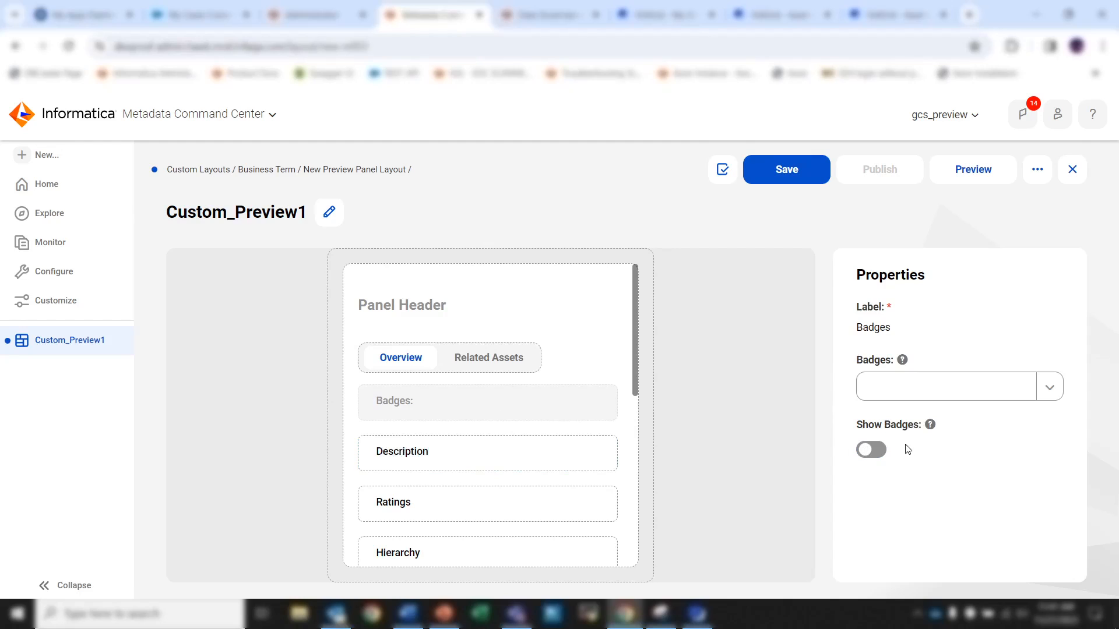
pyautogui.click(874, 452)
pyautogui.click(874, 452)
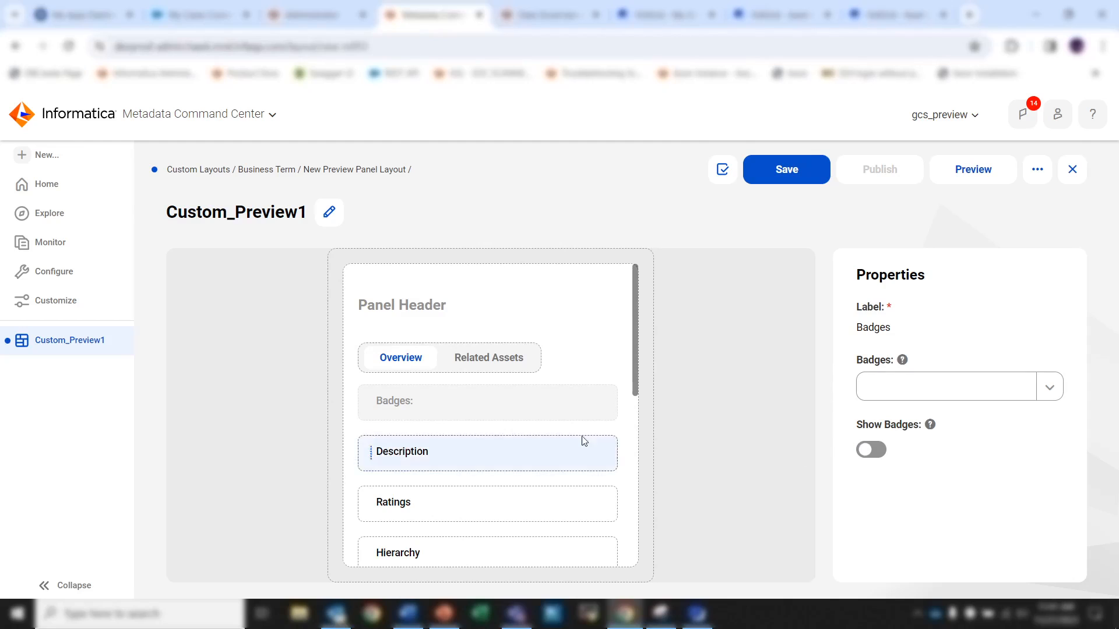
pyautogui.scroll(-2, 499, 420)
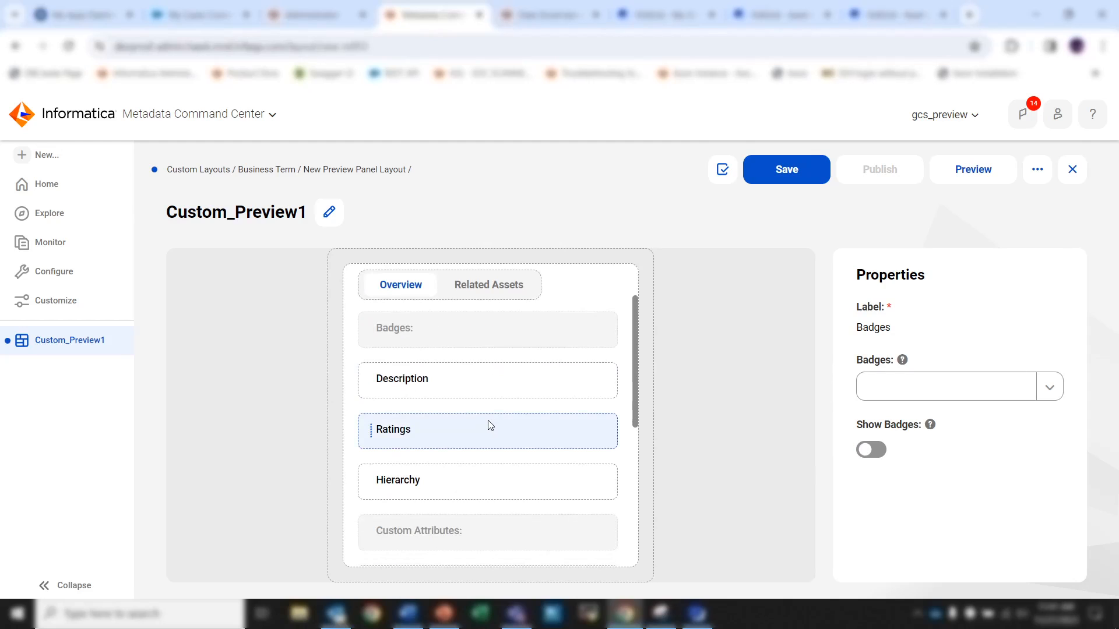
pyautogui.scroll(2, 507, 420)
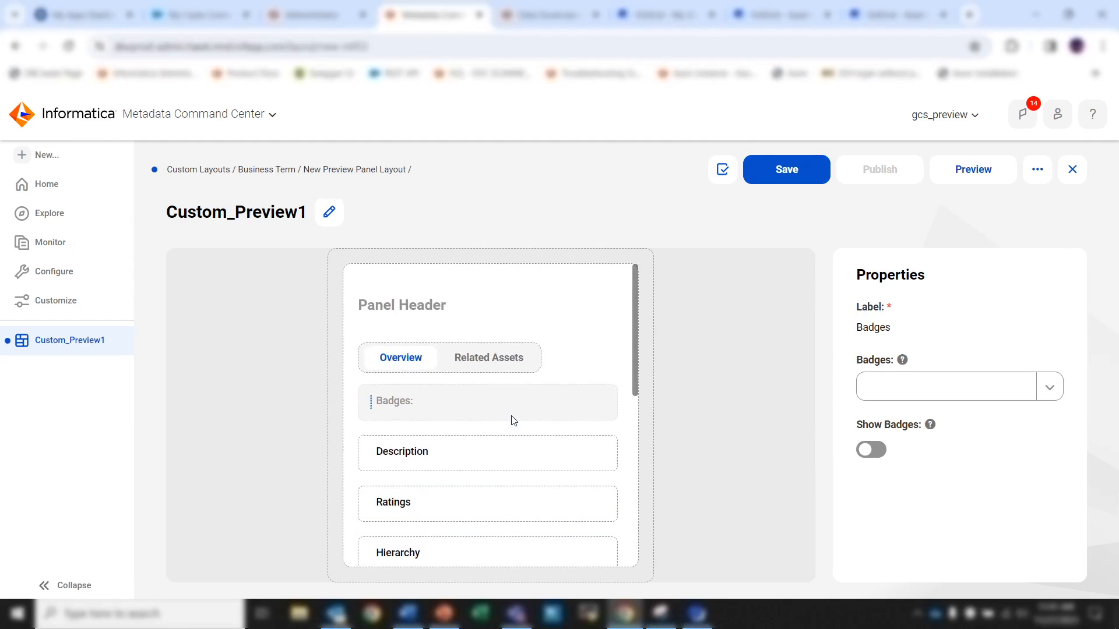
# Try turning off Show Tab for the Related Assets tab and turn it back on
pyautogui.click(493, 362)
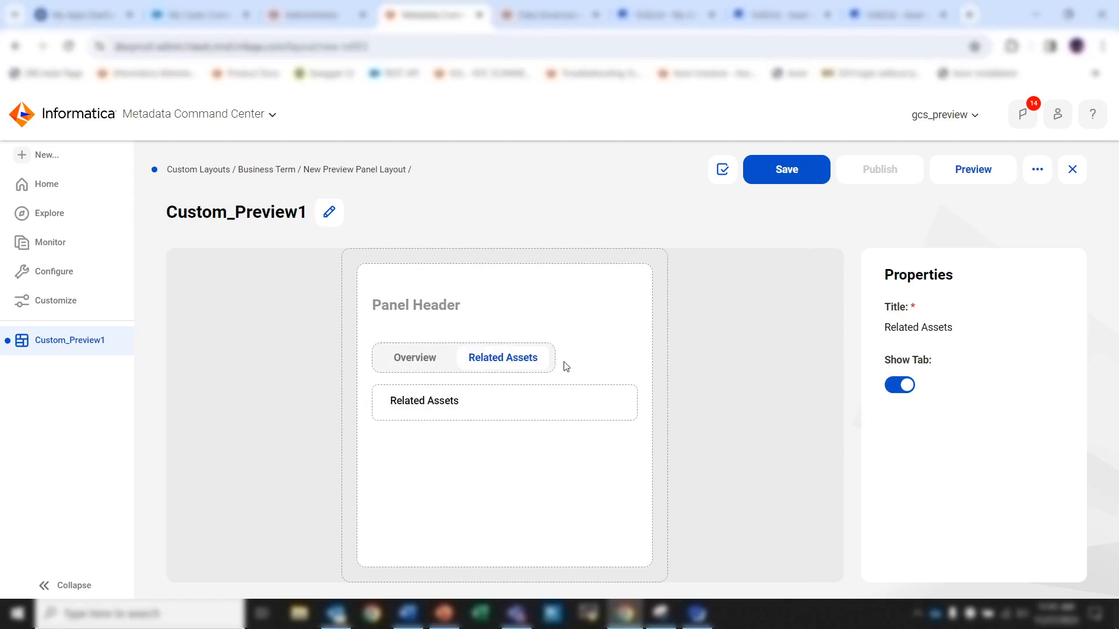
pyautogui.click(907, 385)
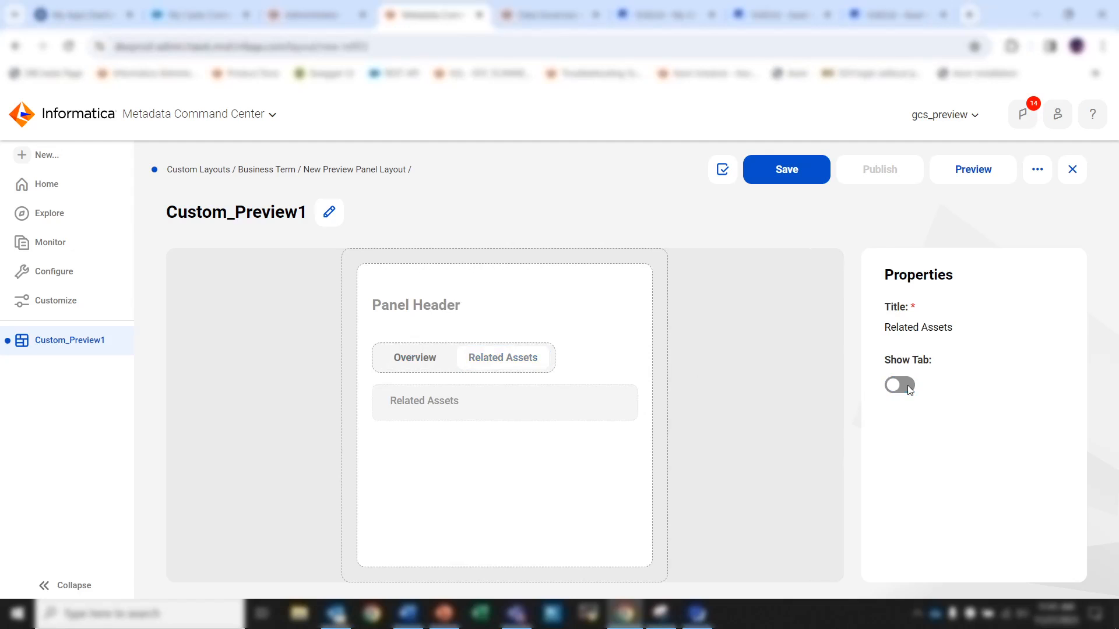
pyautogui.click(902, 387)
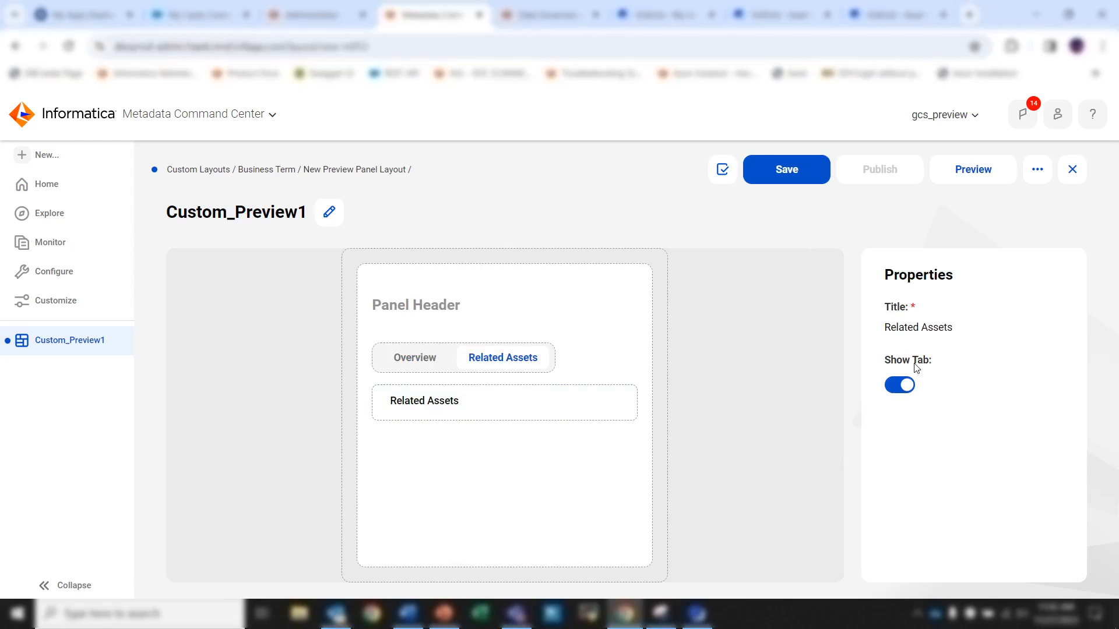
# Review the Overview components of Custom_Preview1 and examine its Overview and Related Assets tabs in a sample data preview
pyautogui.click(414, 363)
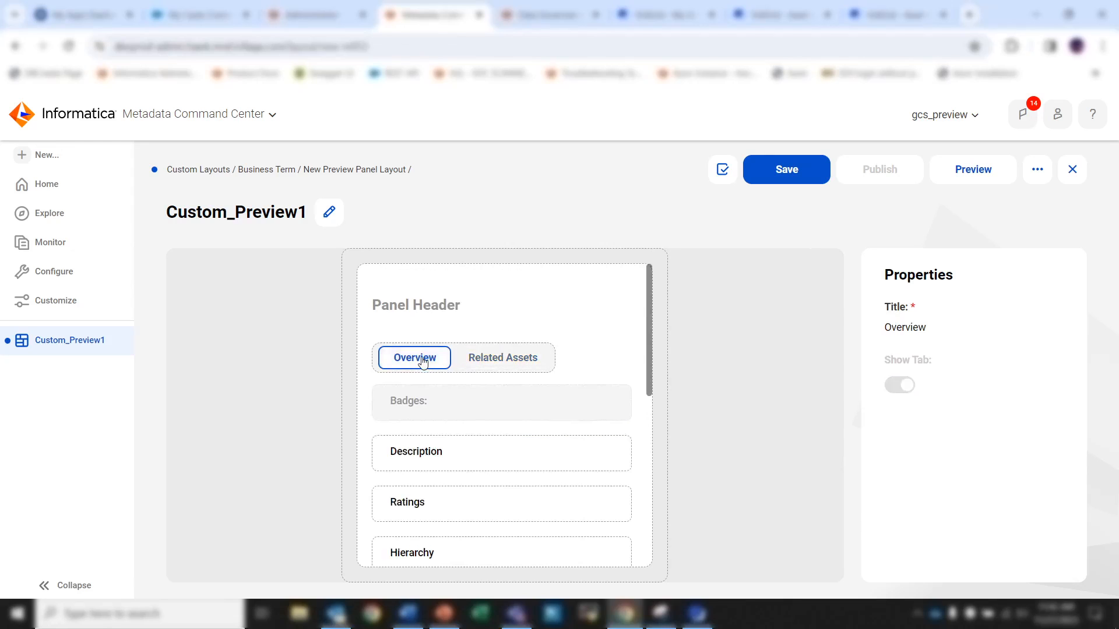
pyautogui.scroll(-5, 527, 380)
pyautogui.scroll(-1, 531, 382)
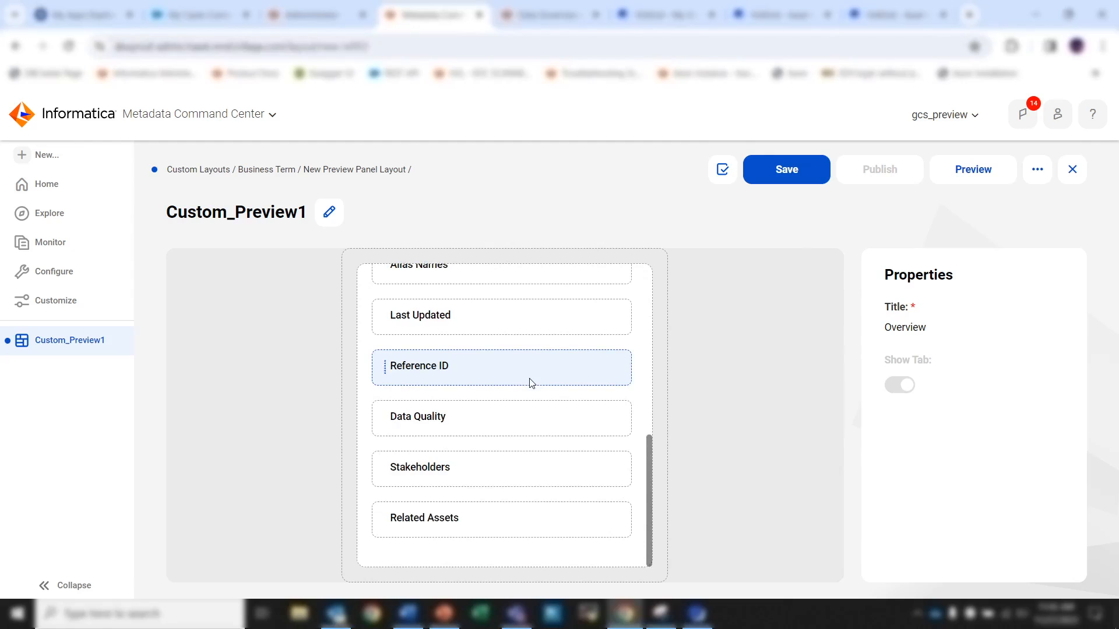
pyautogui.scroll(5, 531, 383)
pyautogui.click(977, 169)
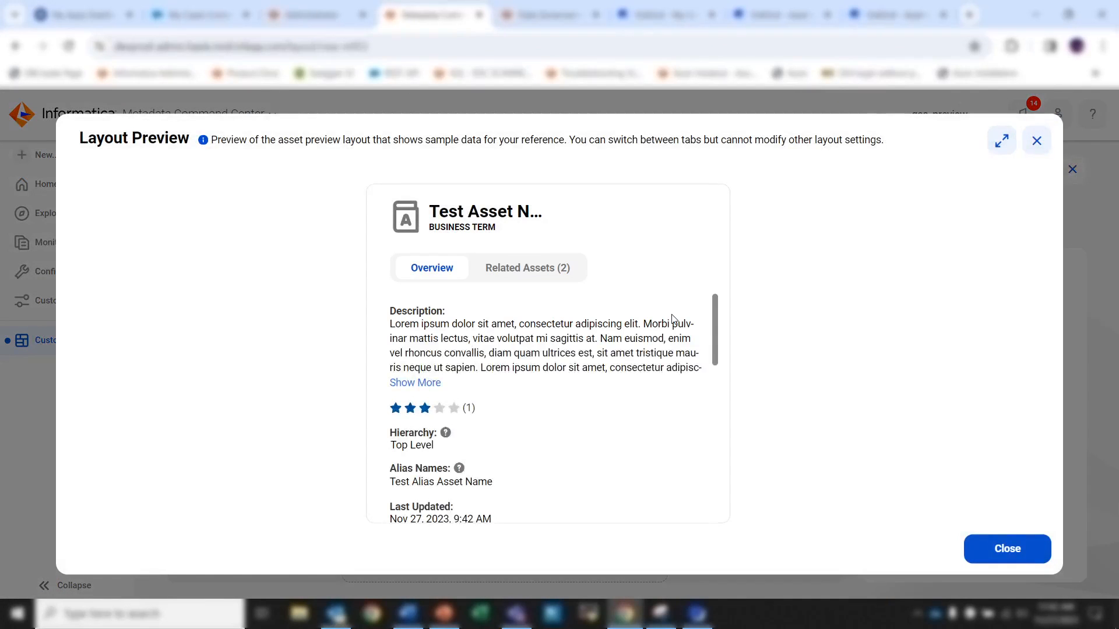
pyautogui.scroll(-10, 670, 317)
pyautogui.scroll(10, 670, 318)
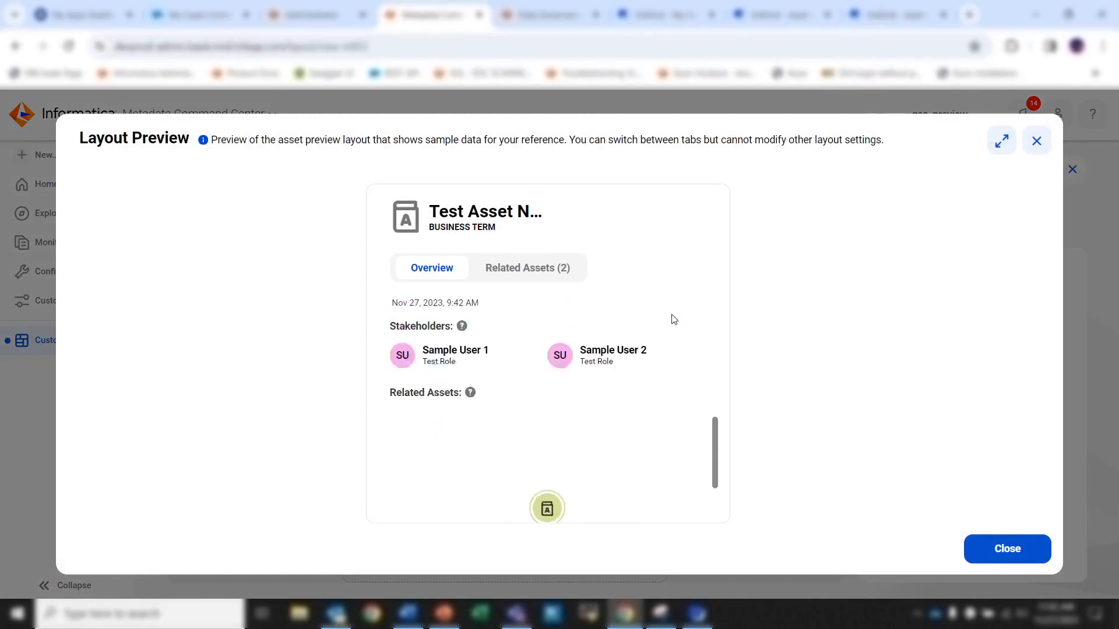
pyautogui.click(535, 277)
pyautogui.click(432, 268)
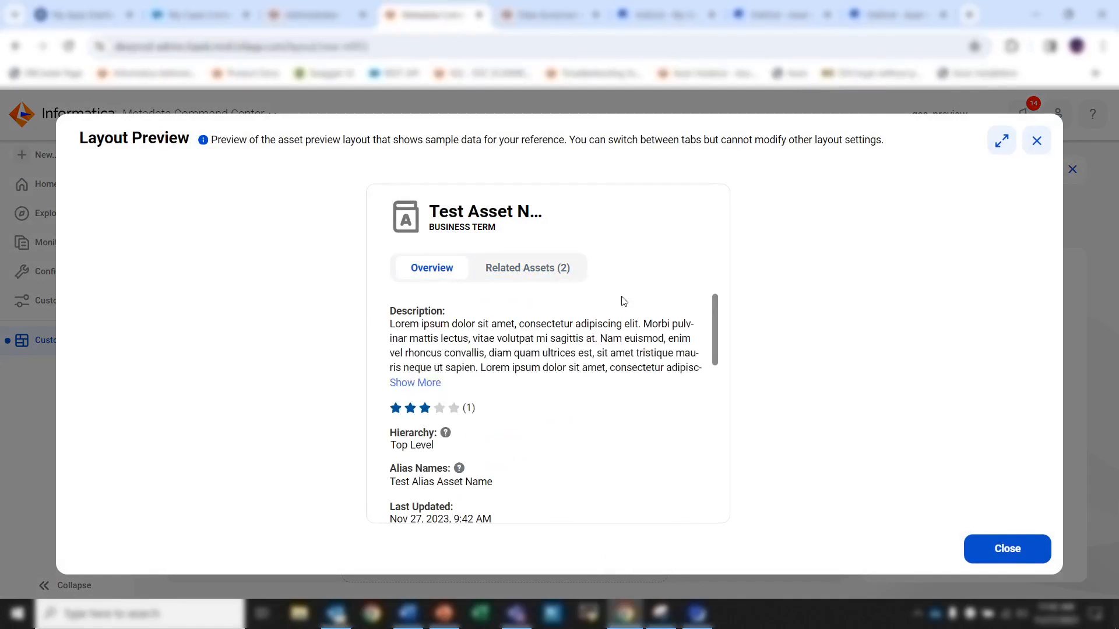
pyautogui.scroll(-6, 642, 317)
pyautogui.scroll(5, 666, 330)
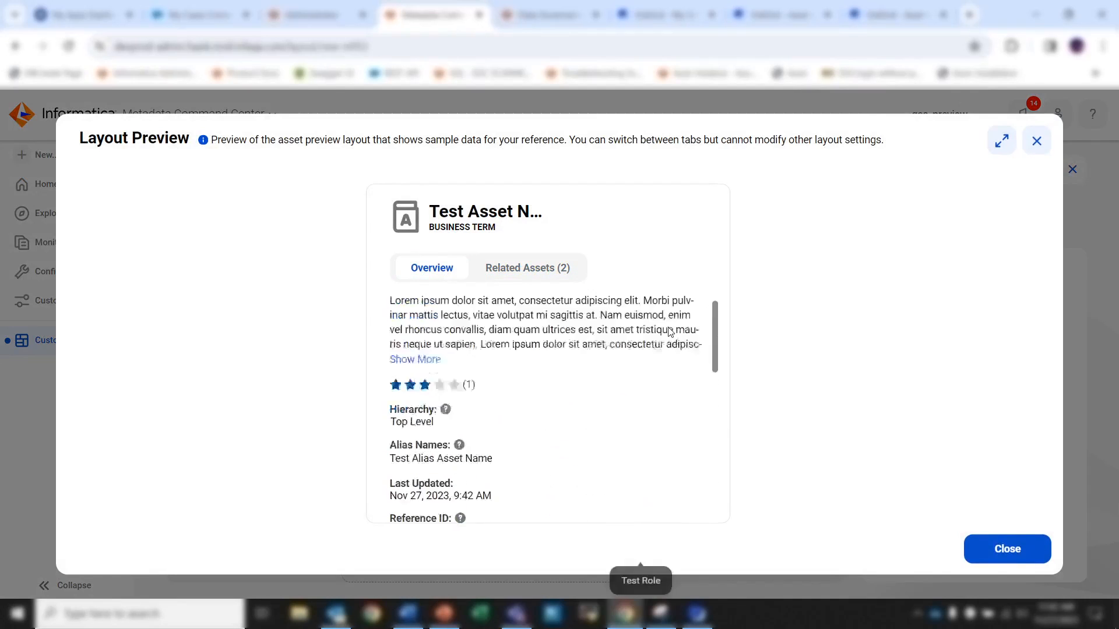
pyautogui.scroll(1, 668, 331)
pyautogui.click(970, 533)
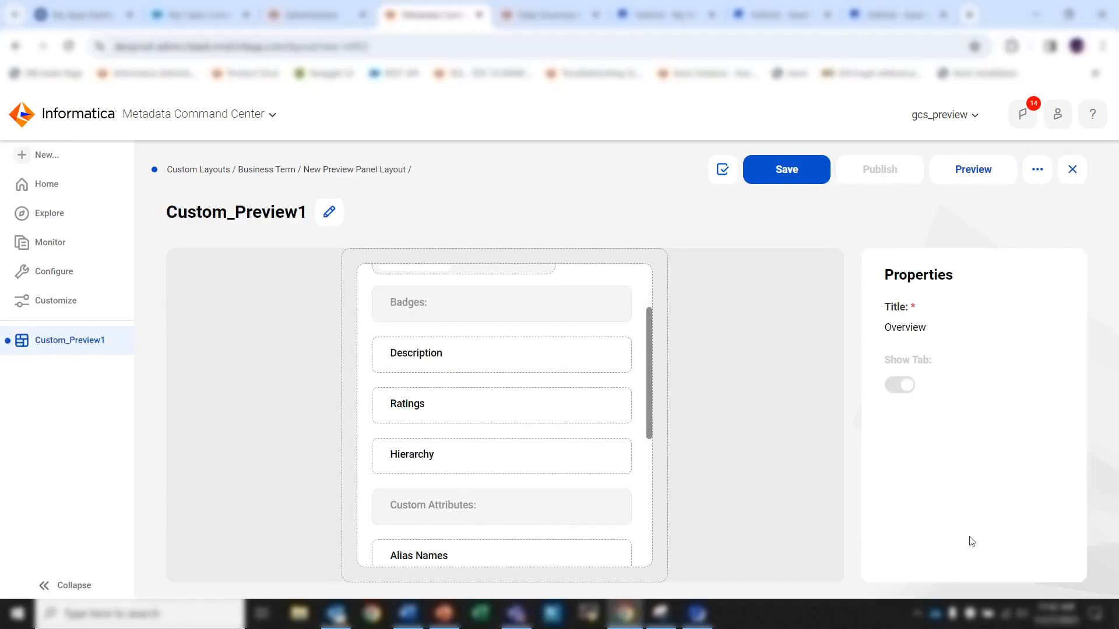
# Save the Custom_Preview1 layout
pyautogui.click(801, 183)
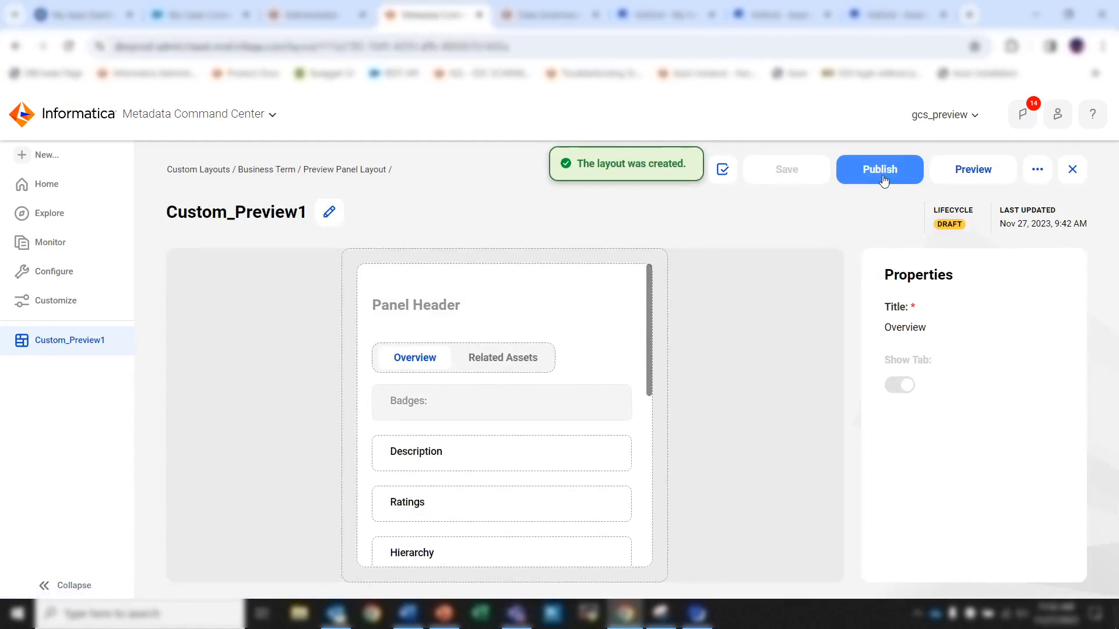
# Publish the Custom_Preview1 layout
pyautogui.click(883, 178)
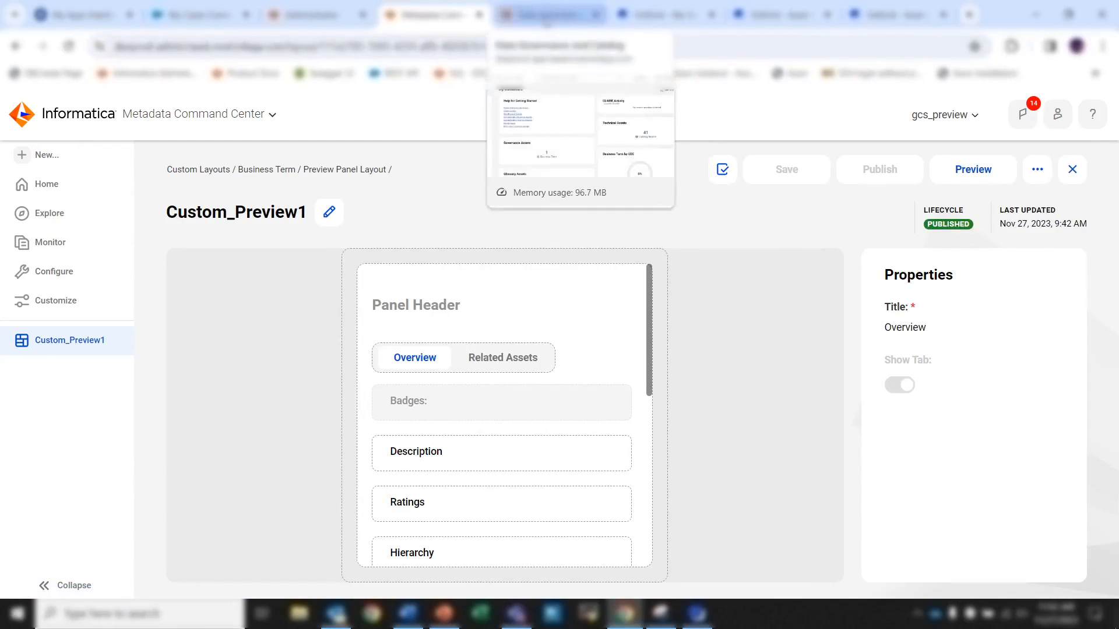
# Switch to Data Governance and Catalog, browse the glossary assets, and reload the page to examine the Address_Test preview panel
pyautogui.click(546, 22)
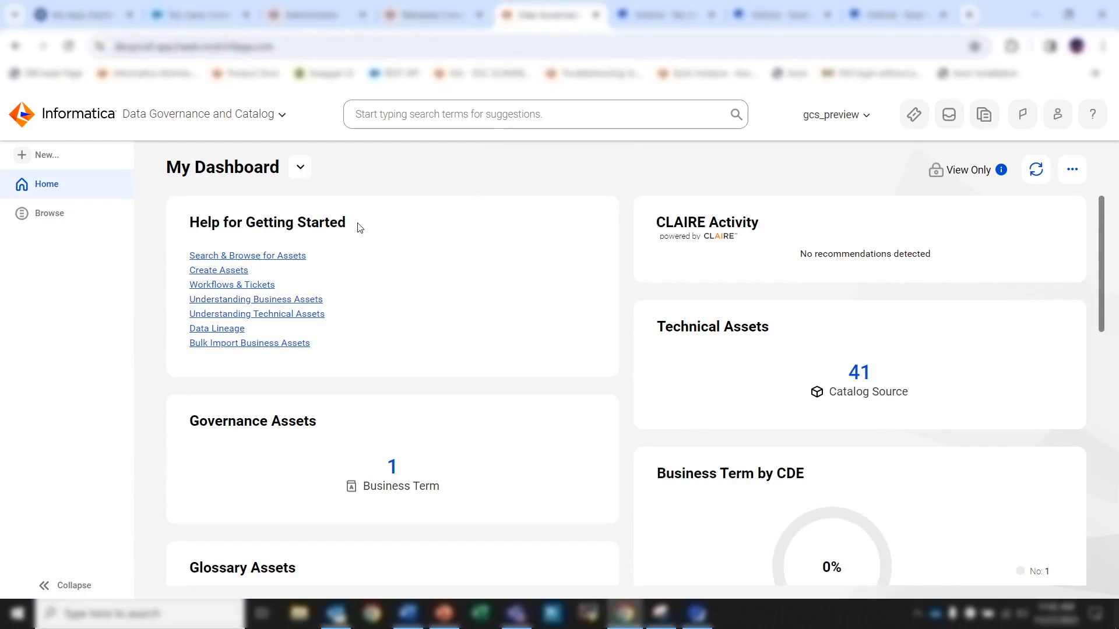
pyautogui.click(86, 218)
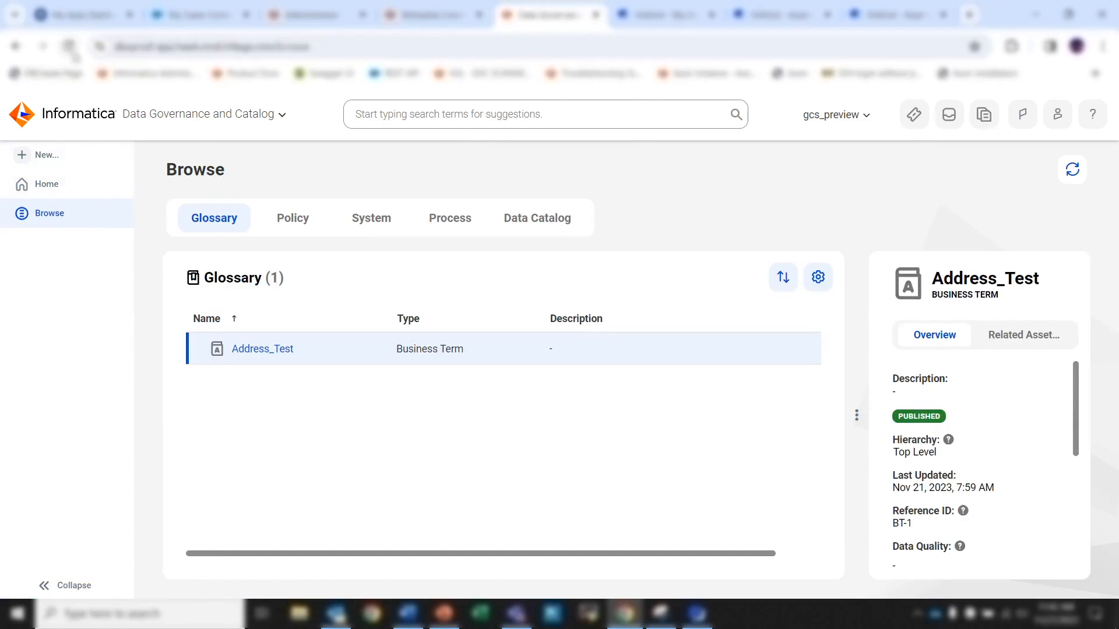
pyautogui.click(68, 46)
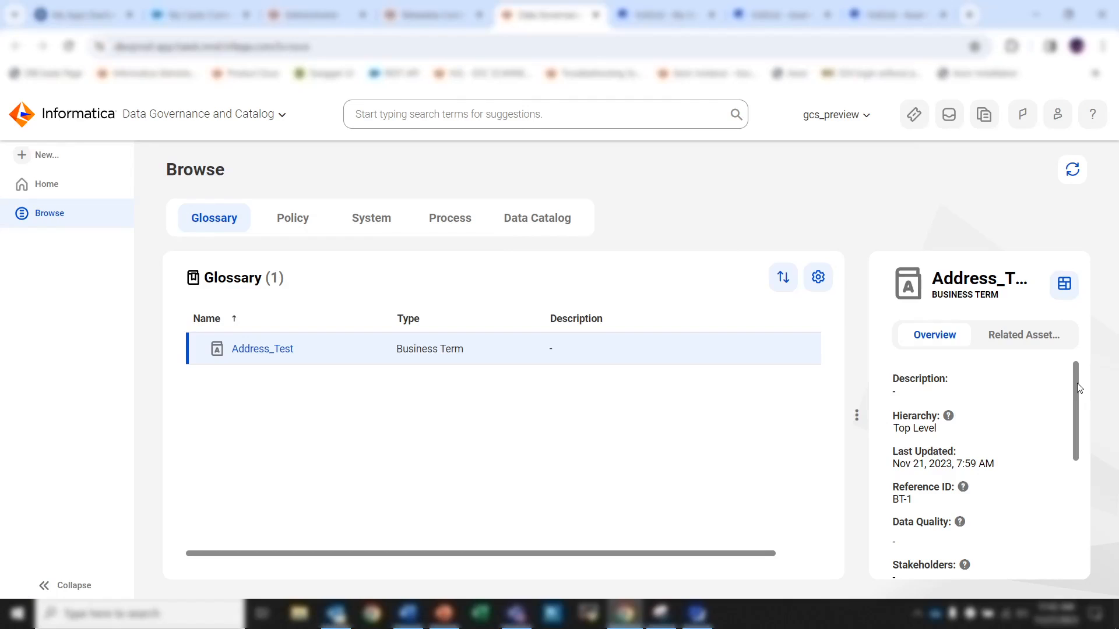
pyautogui.scroll(-5, 1078, 388)
pyautogui.scroll(5, 1079, 387)
# Switch the Address_Test preview panel to Asset Default Layout and look through its Overview for comparison
pyautogui.click(1061, 284)
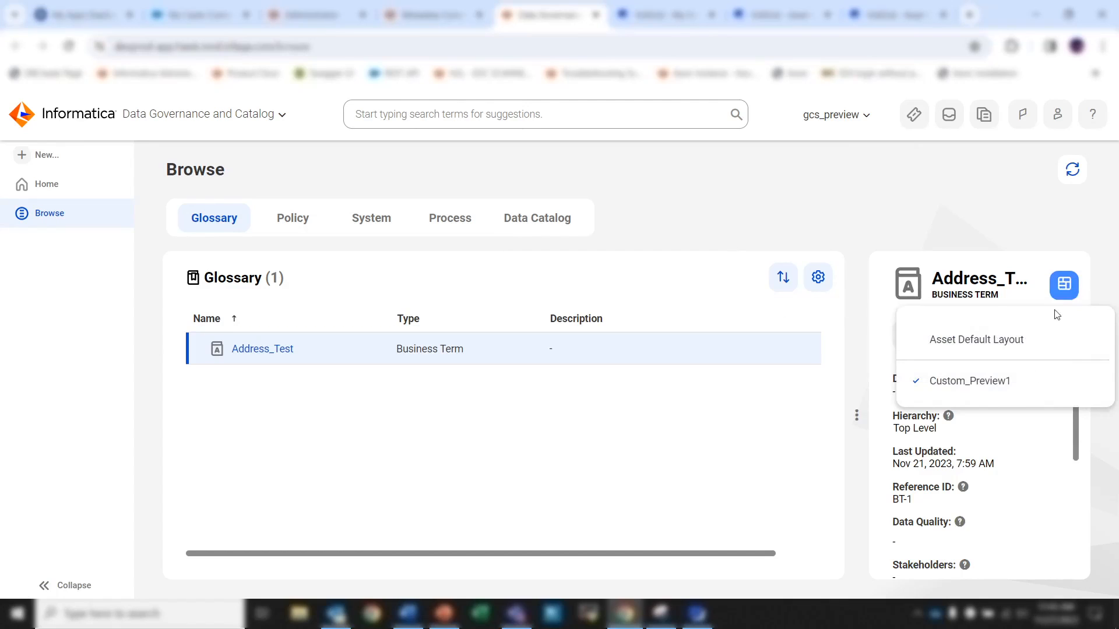
pyautogui.click(1041, 353)
pyautogui.scroll(-5, 1049, 393)
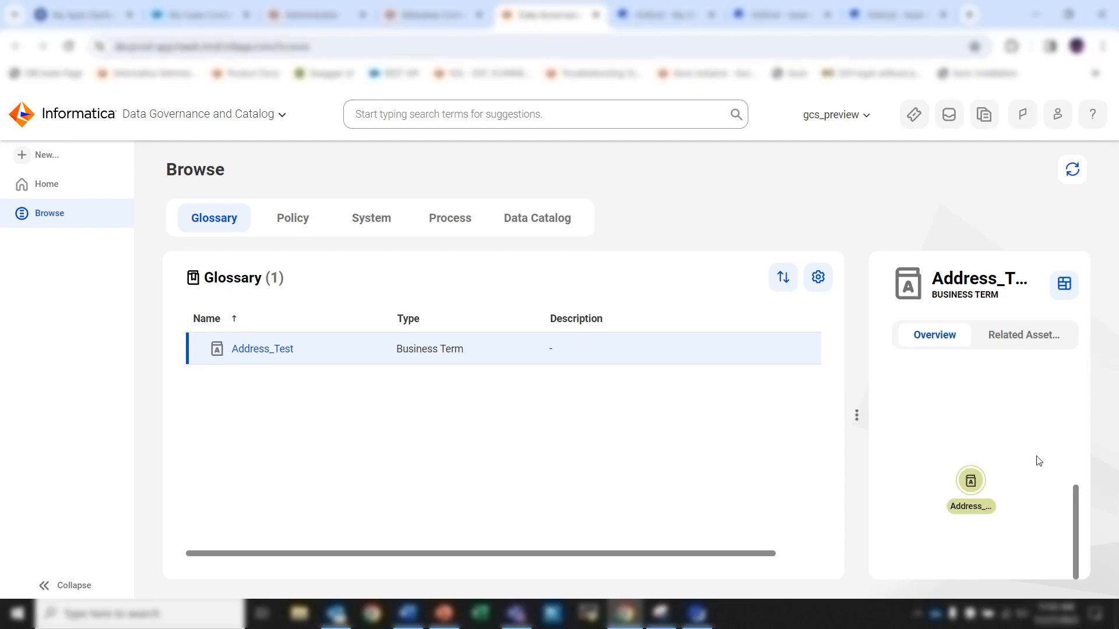
pyautogui.scroll(5, 1076, 442)
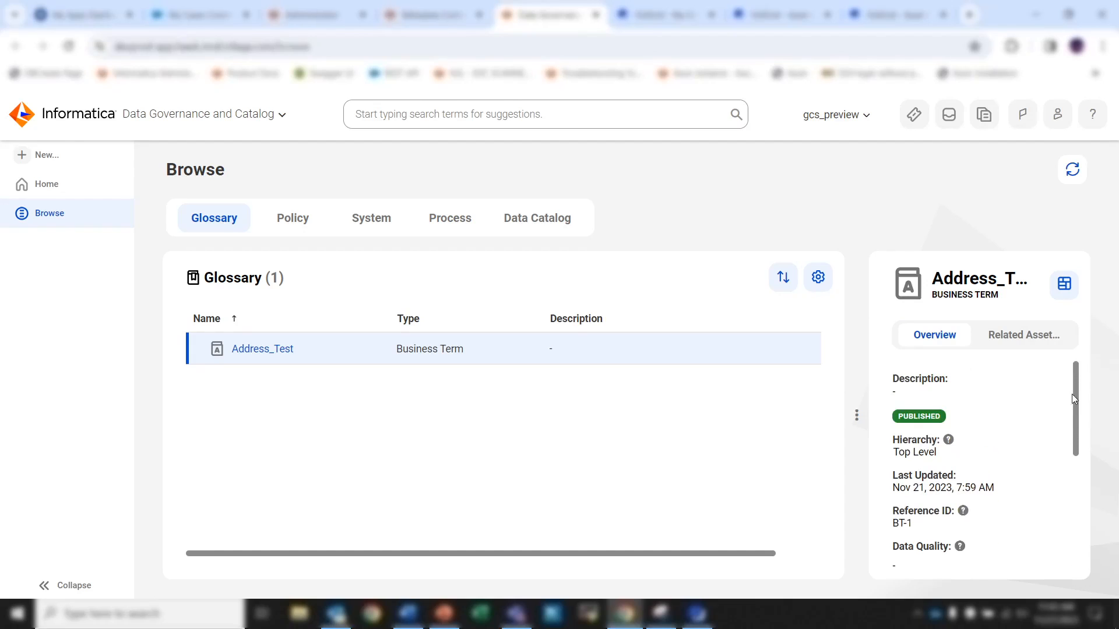
# Set Custom_Preview1 as the default preview layout for Business Term assets and apply it to the Address_Test preview
pyautogui.click(1063, 284)
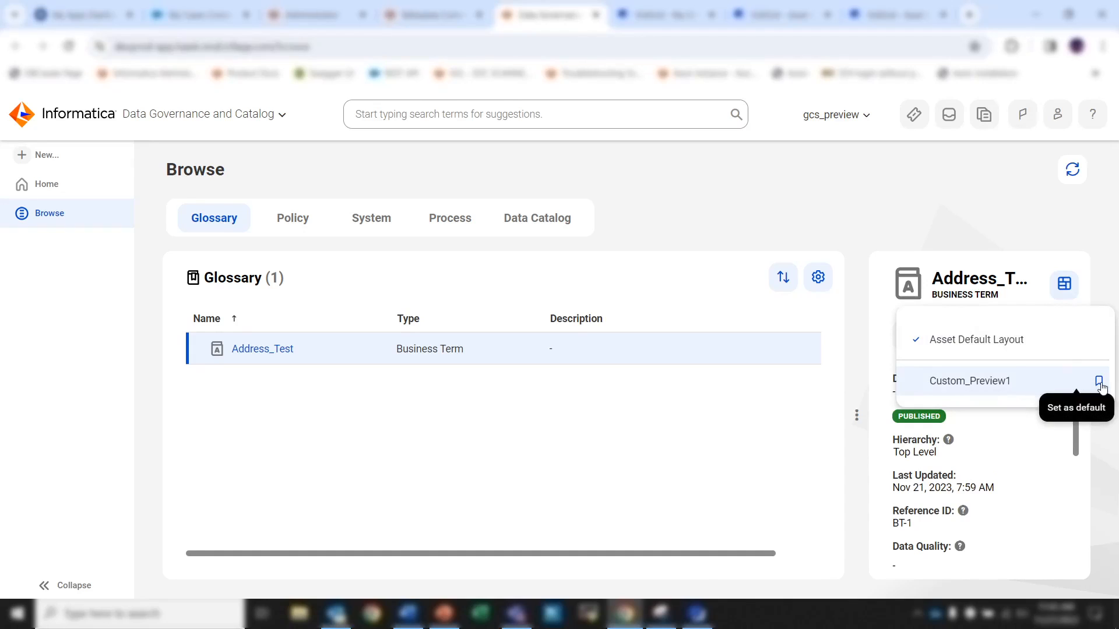
pyautogui.click(1099, 382)
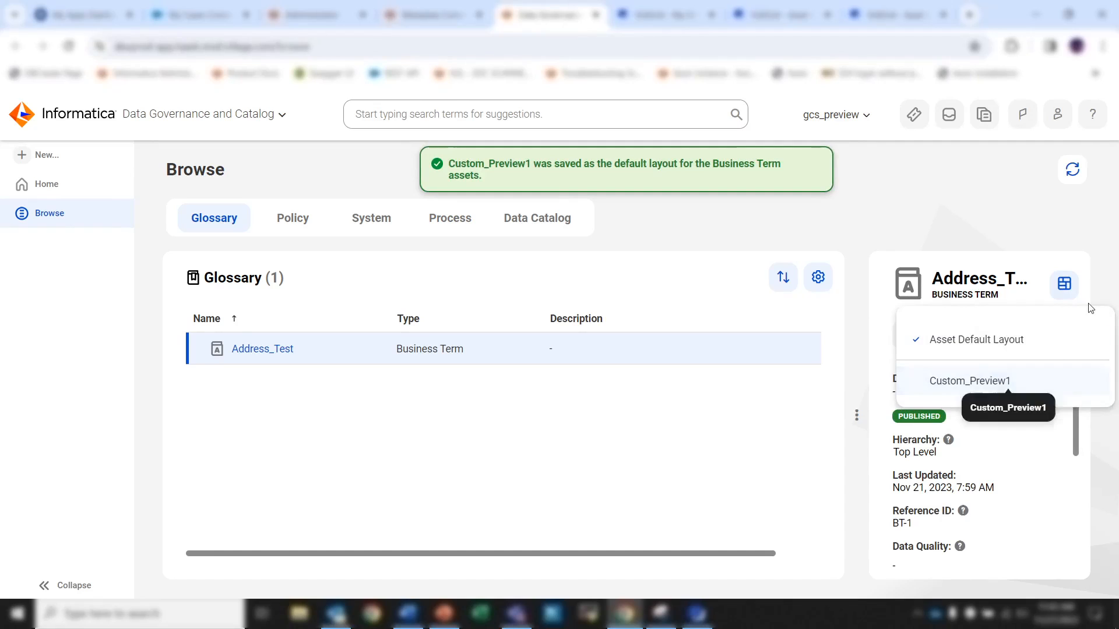
pyautogui.click(1064, 285)
pyautogui.click(1011, 381)
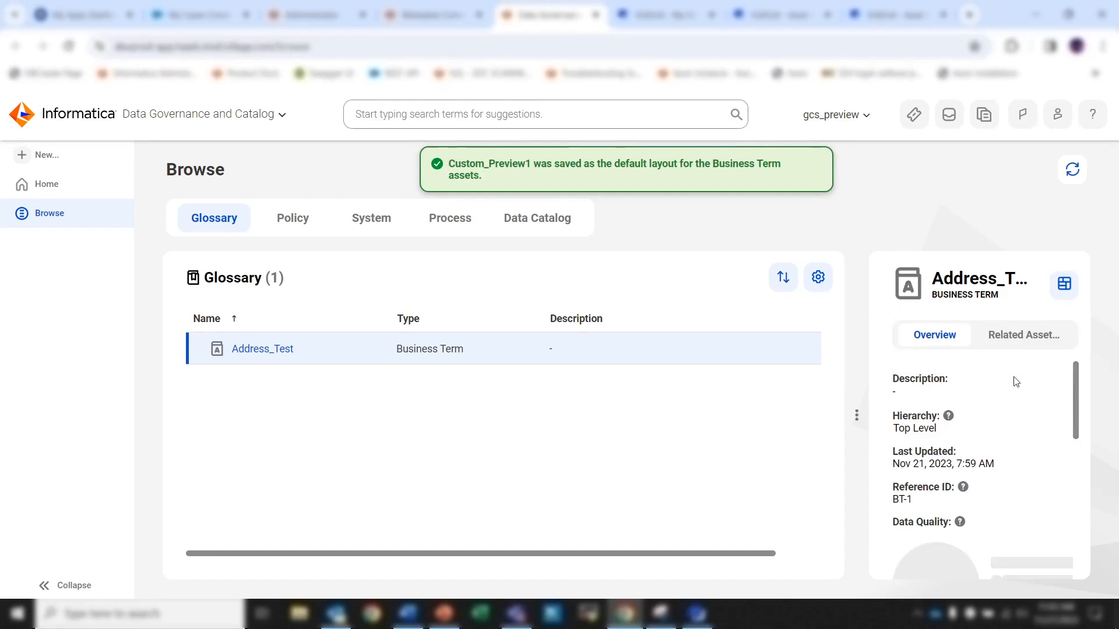
pyautogui.click(1061, 291)
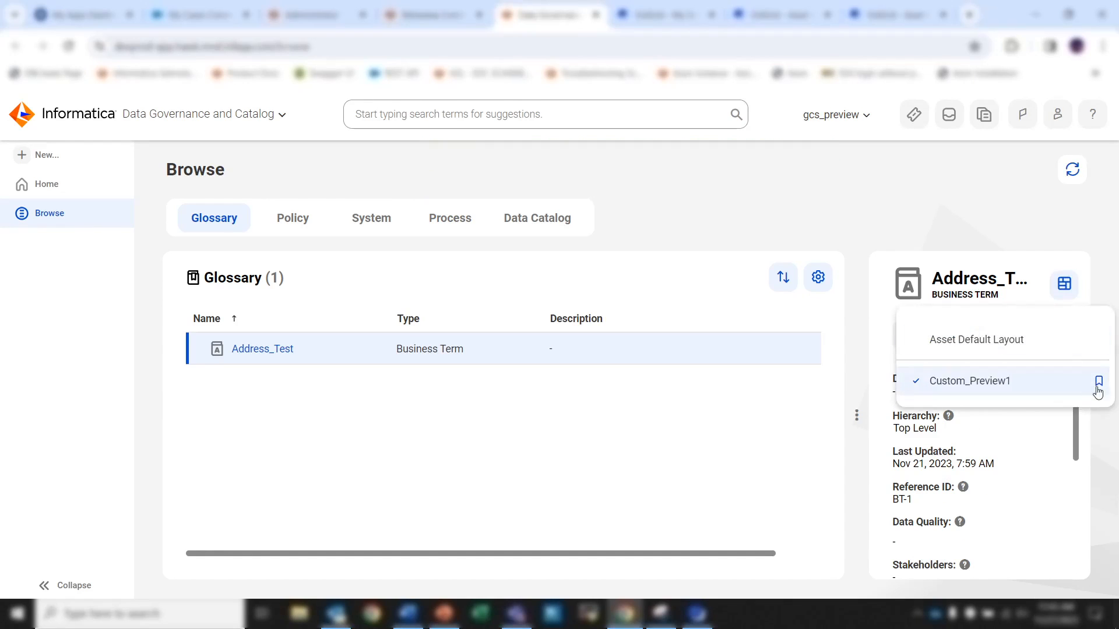
pyautogui.click(1098, 381)
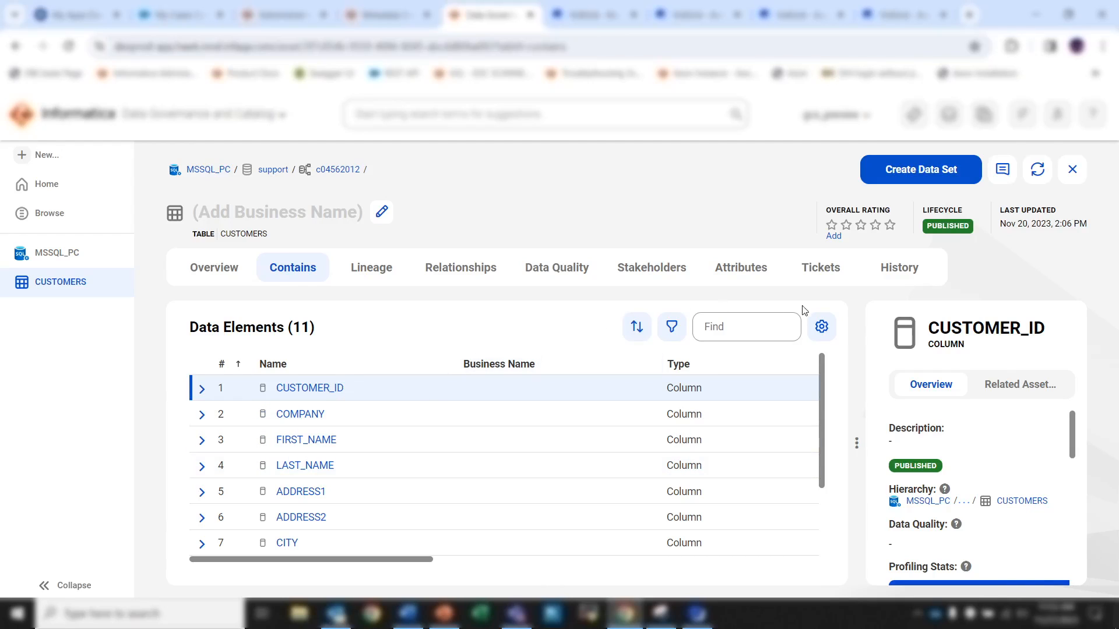
# Remove the Business Name column from the CUSTOMERS table's Data Elements grid through its grid settings, keeping the sort order Ascending
pyautogui.click(822, 327)
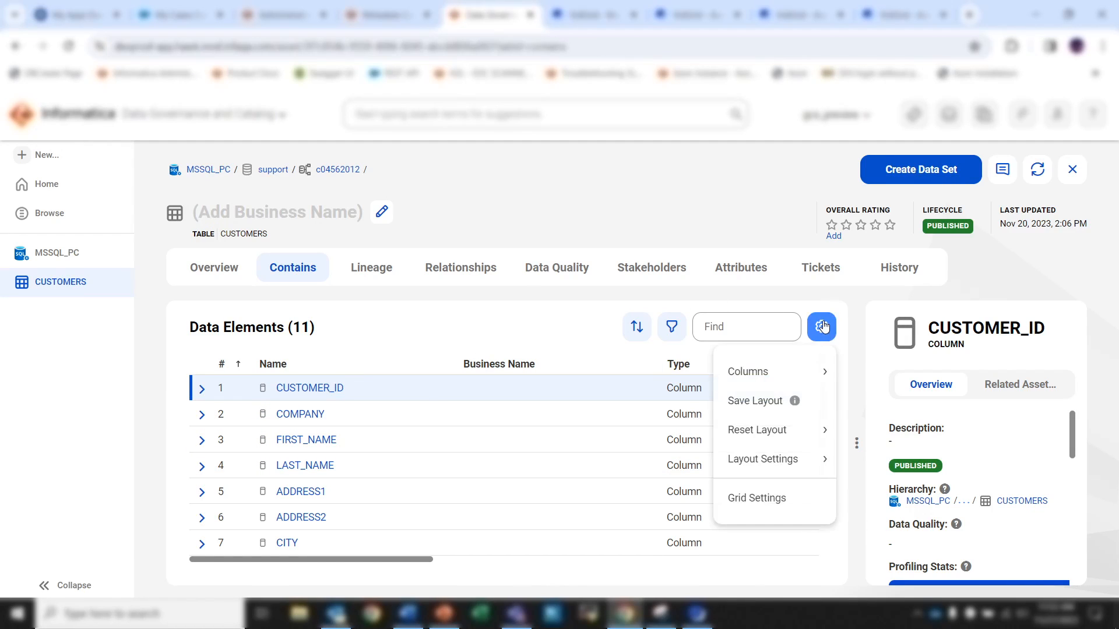
pyautogui.click(773, 500)
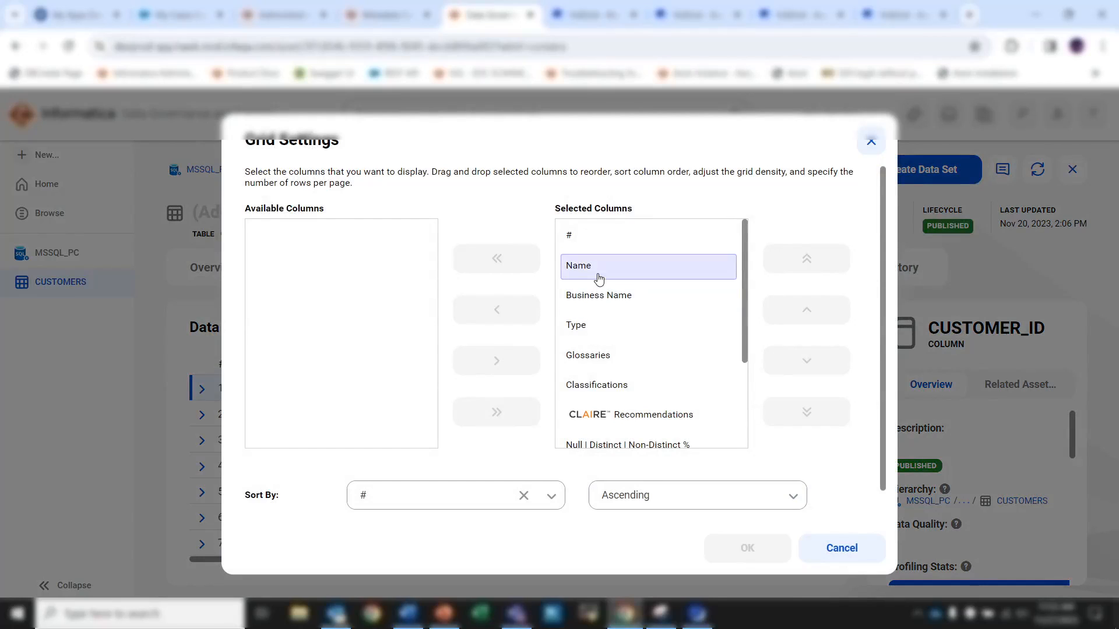
pyautogui.click(600, 335)
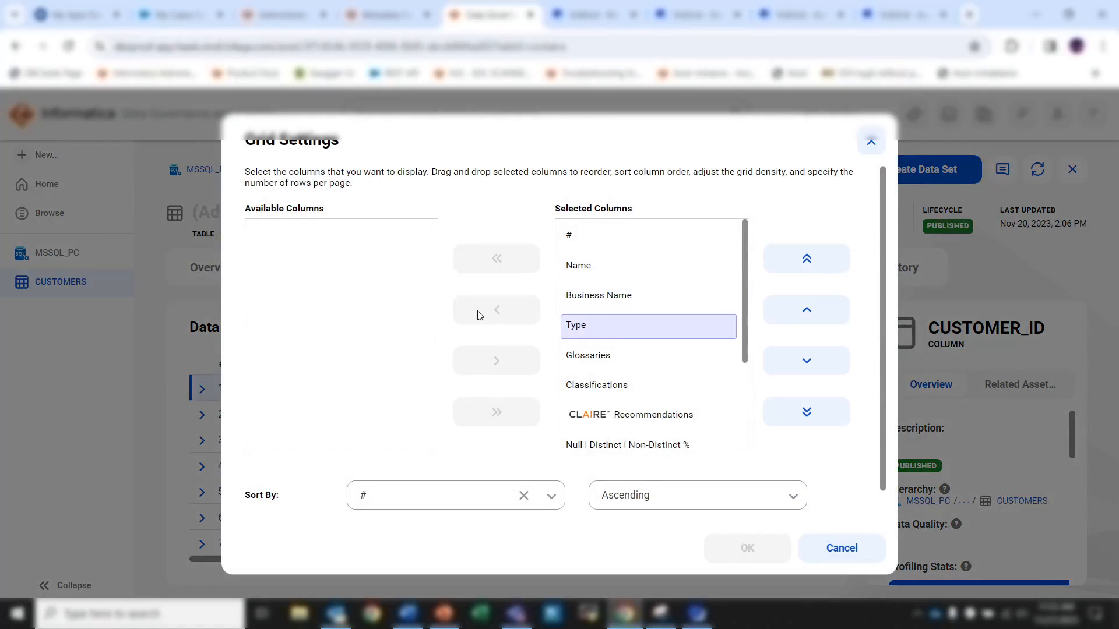
pyautogui.click(638, 301)
pyautogui.click(500, 309)
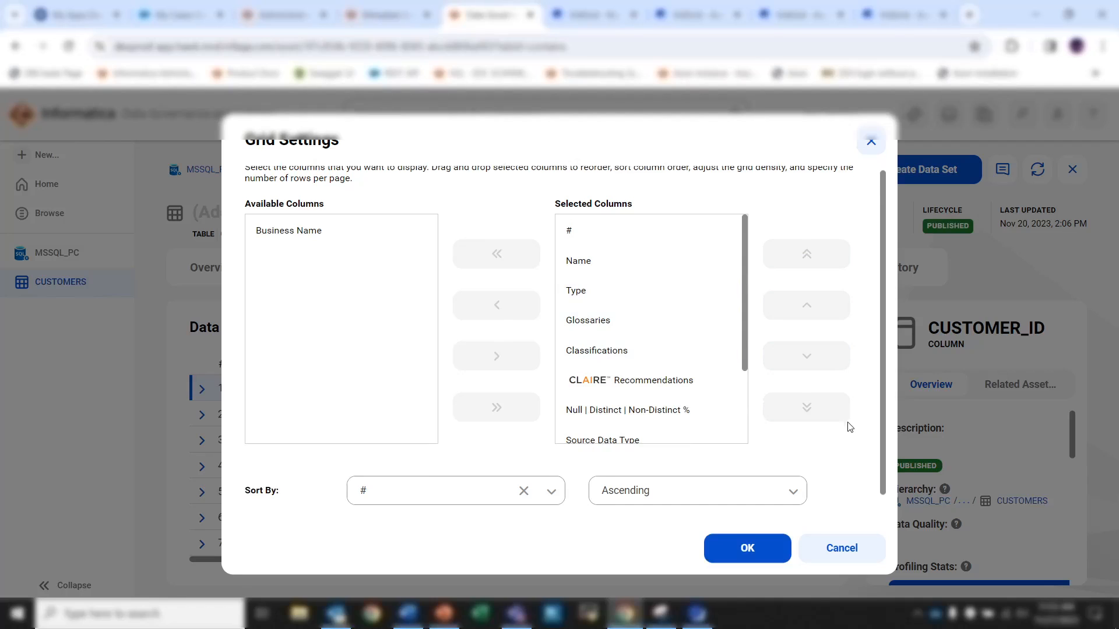
pyautogui.scroll(-1, 849, 425)
pyautogui.click(763, 457)
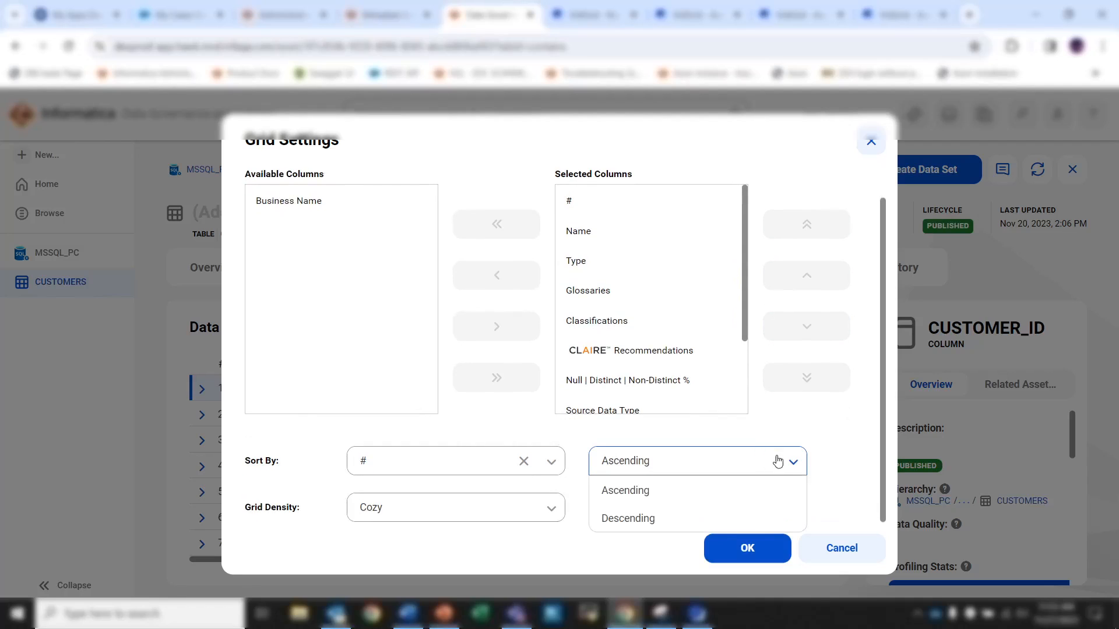
pyautogui.click(839, 455)
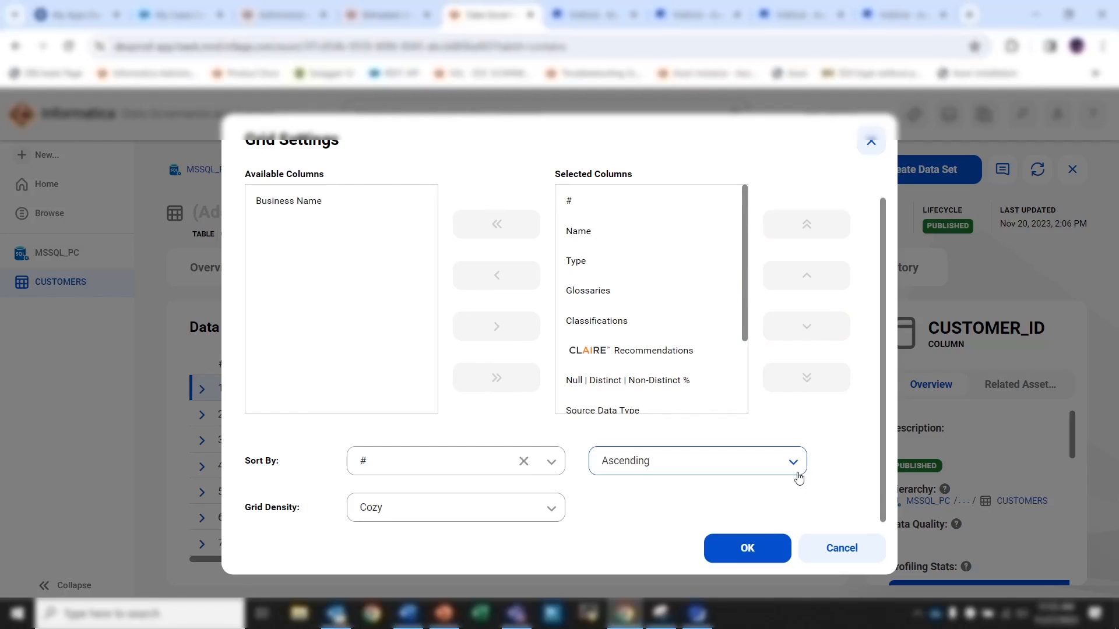
pyautogui.click(777, 543)
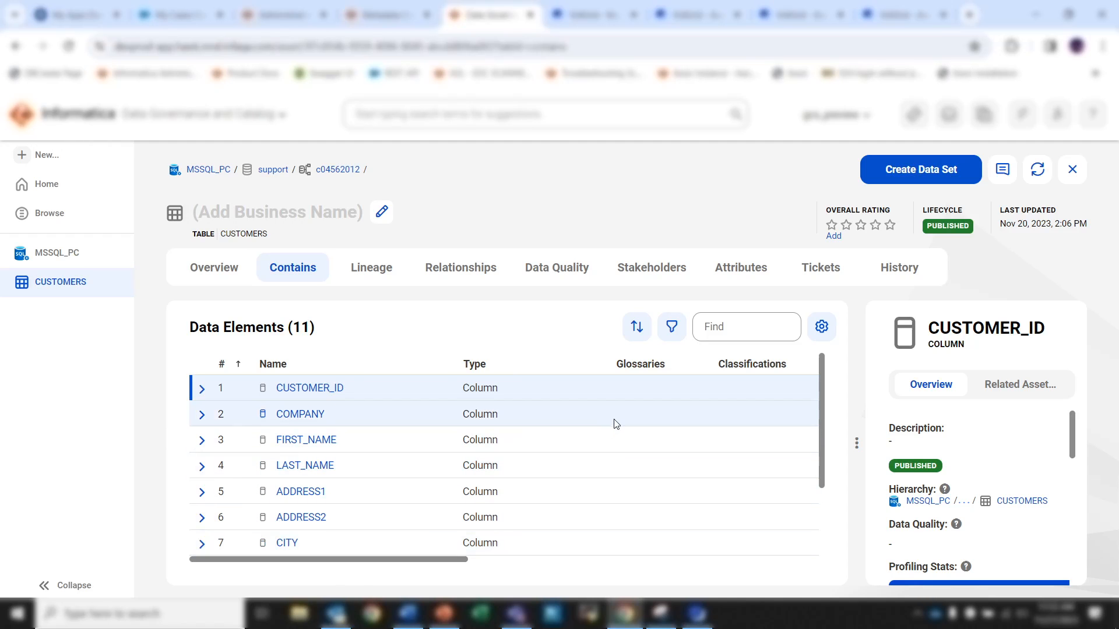